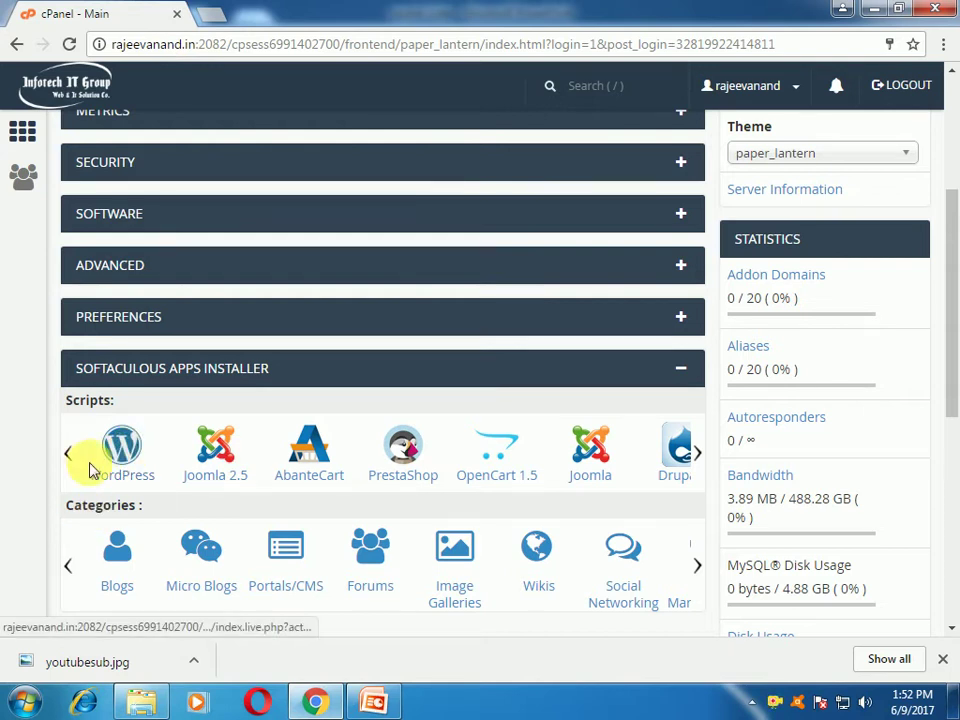
Step: Open the WordPress installer page and compare 4,998.97 MB available space with the 22.37 MB required
click(122, 455)
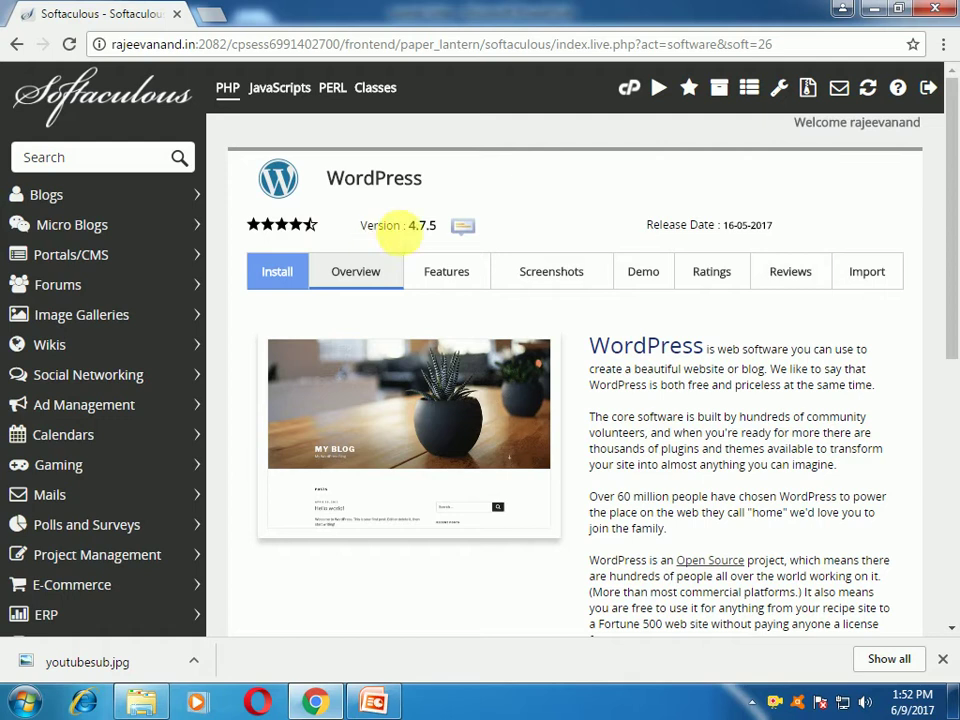
scroll(630, 390, down, 2)
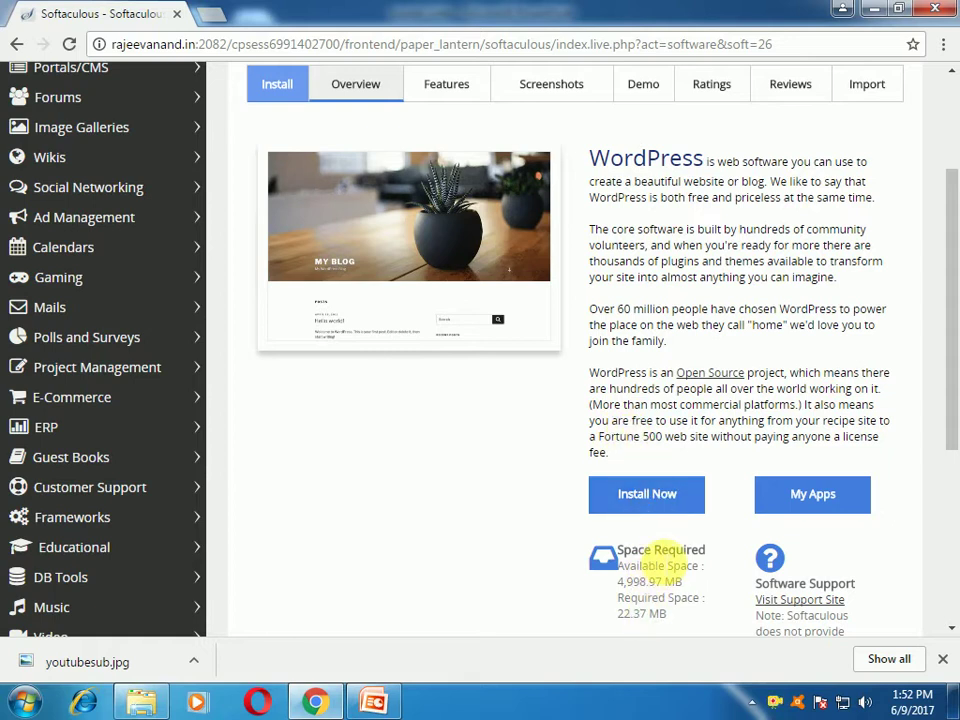
scroll(714, 565, down, 1)
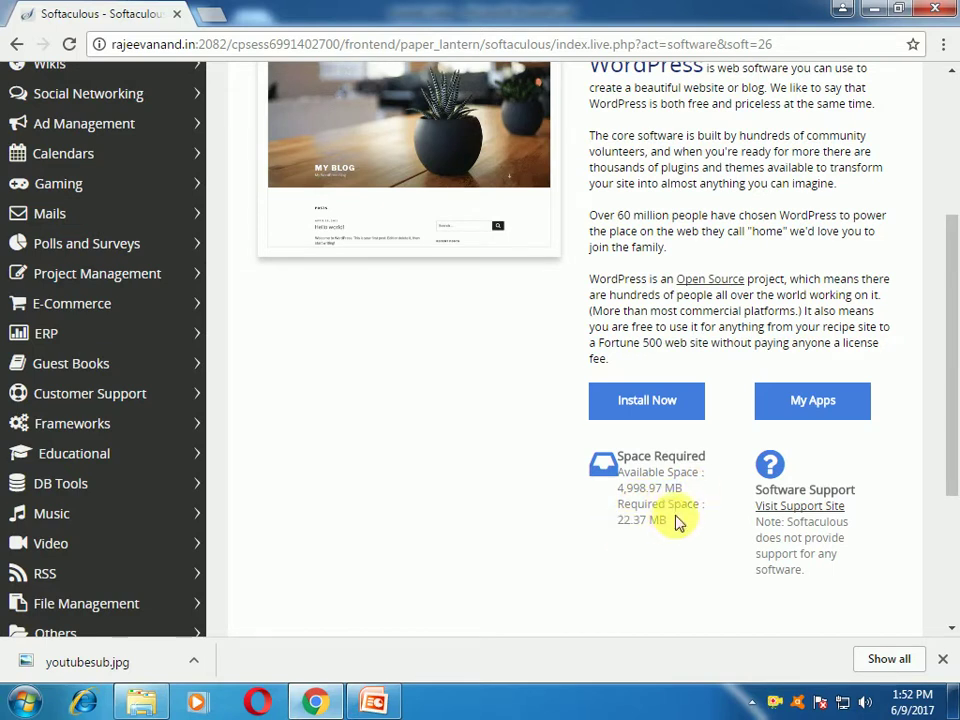
drag(619, 527, 616, 496)
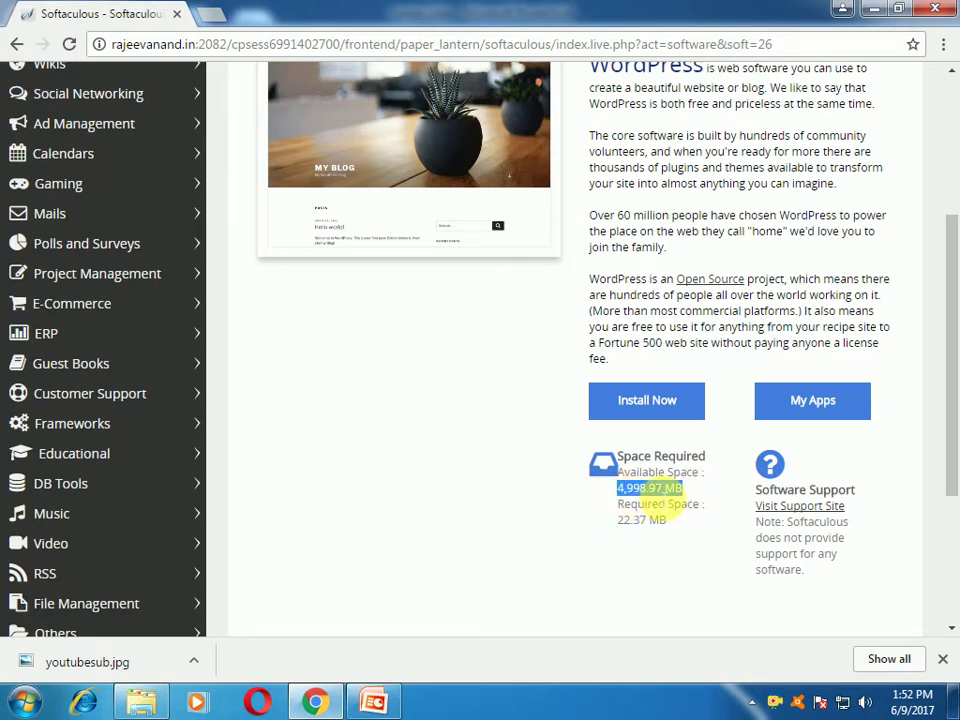
drag(680, 522, 632, 530)
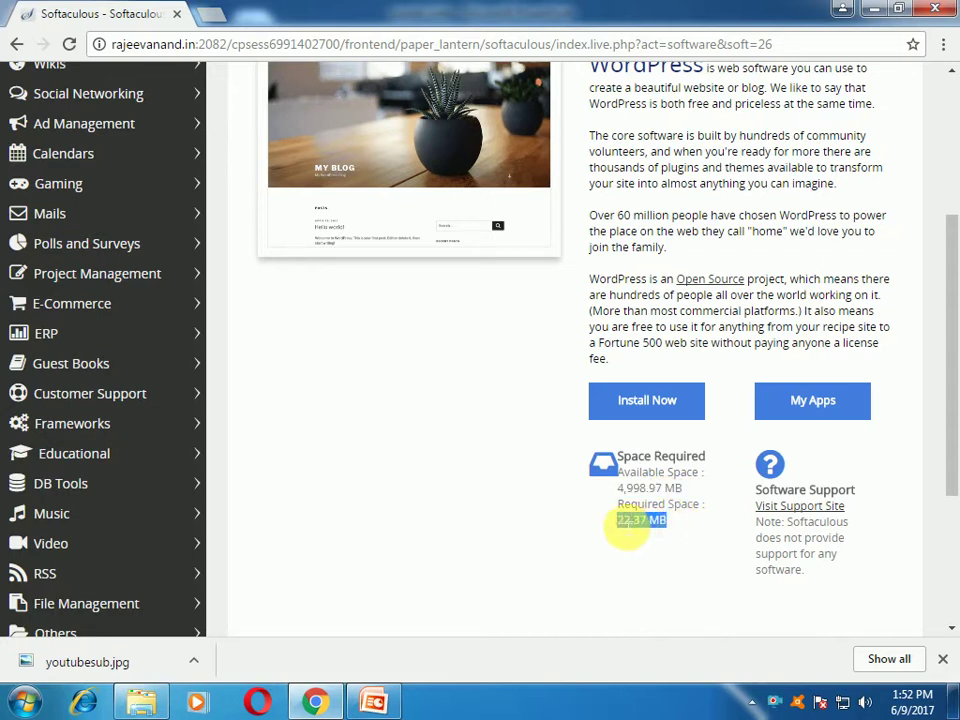
scroll(525, 531, up, 1)
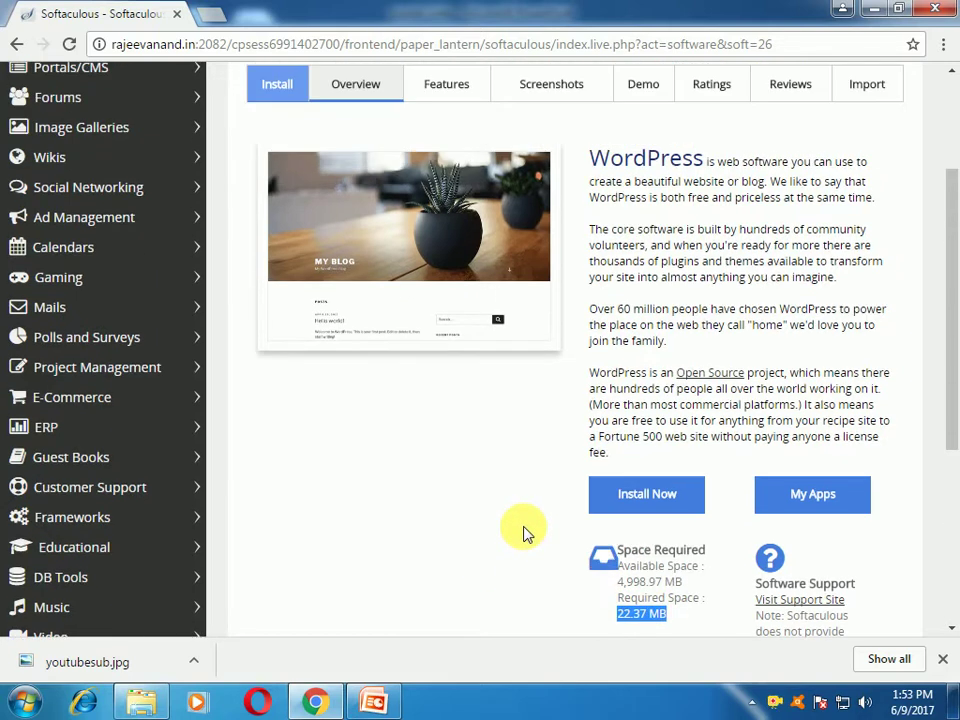
Step: Start the WordPress Install Now form and look over its fields
click(646, 495)
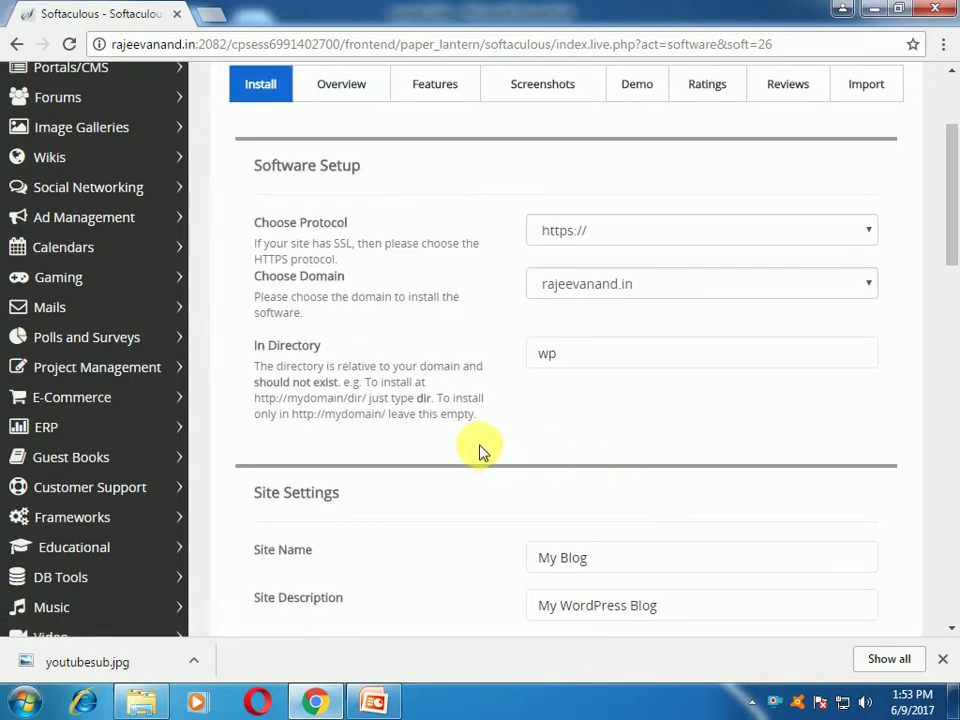
scroll(513, 412, down, 2)
scroll(513, 412, down, 8)
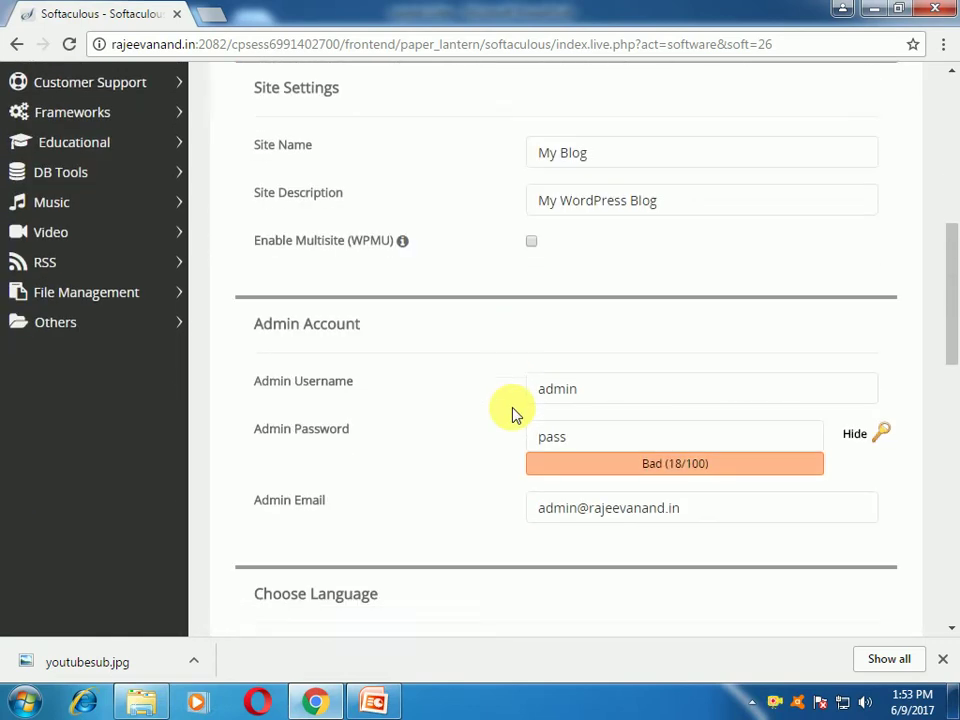
scroll(514, 499, up, 1)
scroll(522, 505, up, 8)
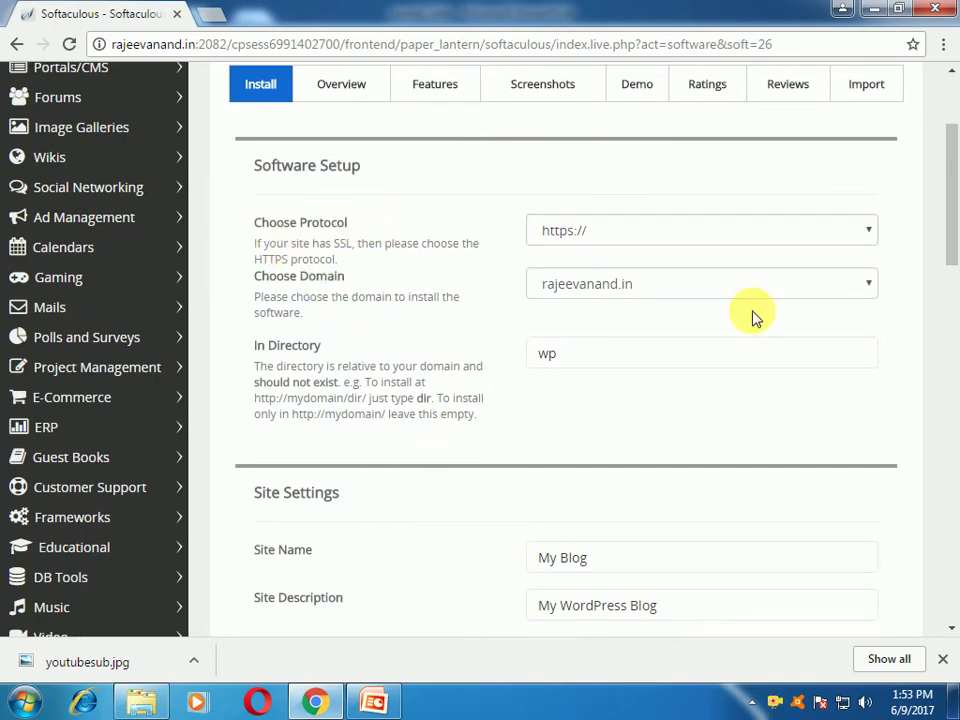
Step: Bring up the Choose Protocol options for the install domain
click(653, 295)
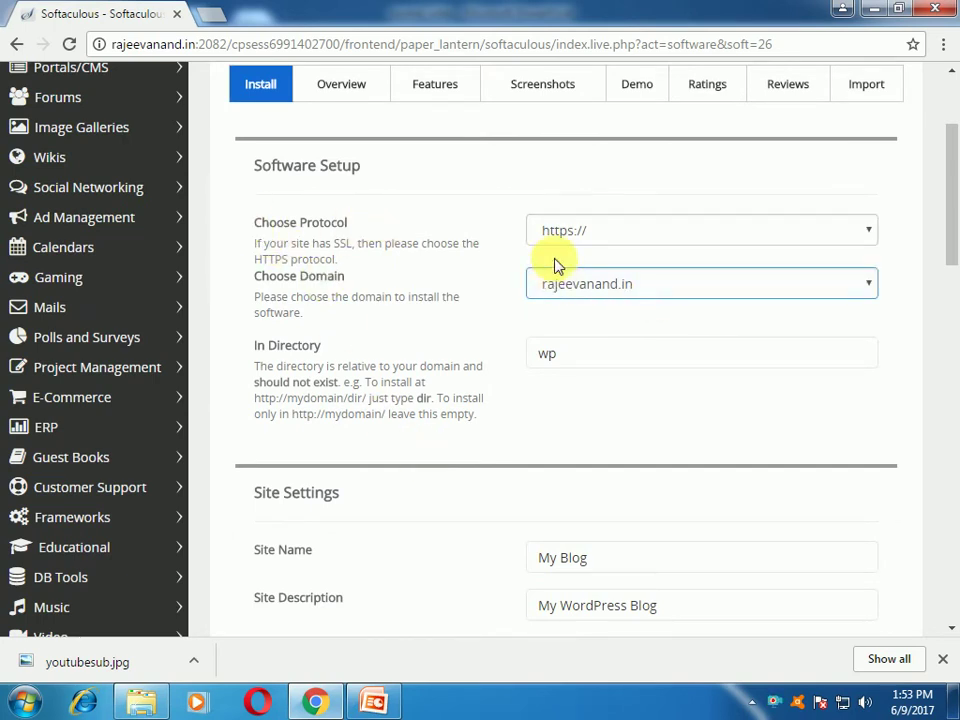
click(283, 224)
click(867, 238)
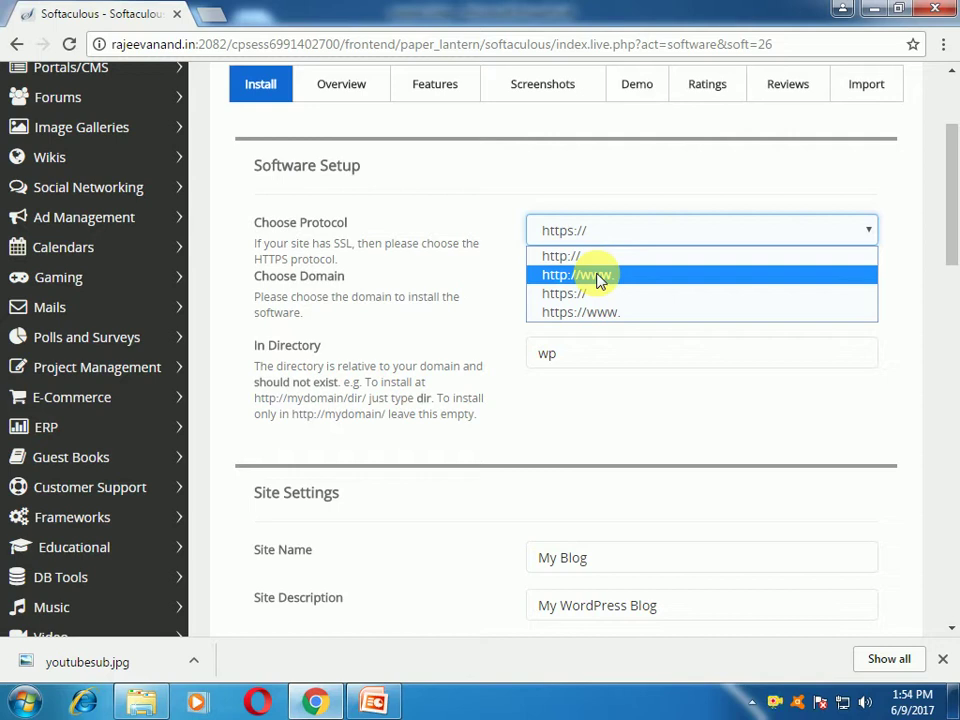
click(600, 276)
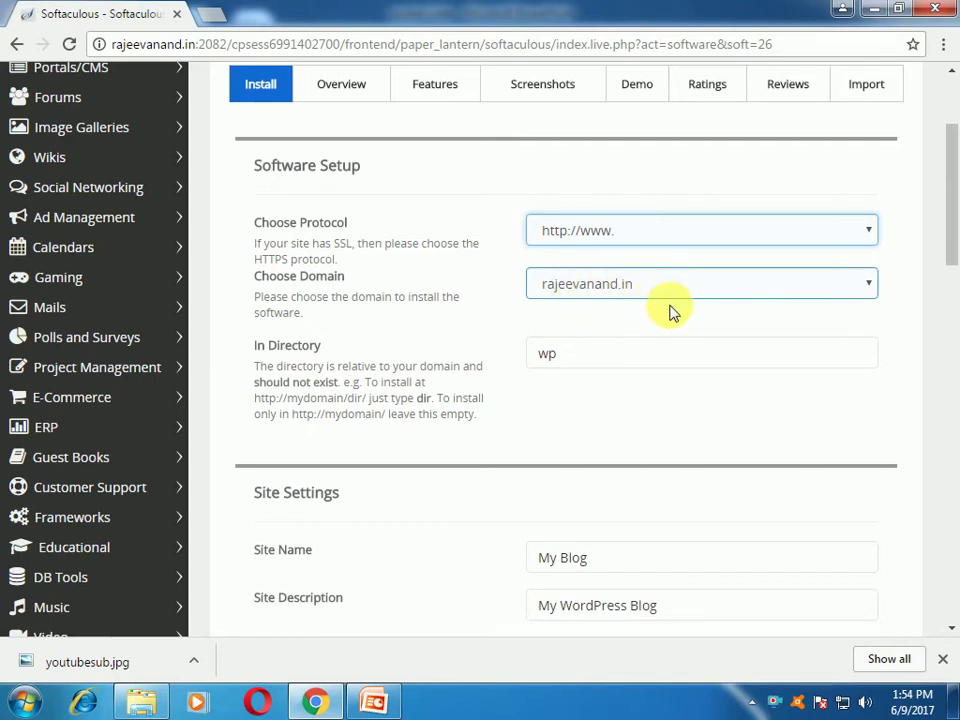
click(579, 364)
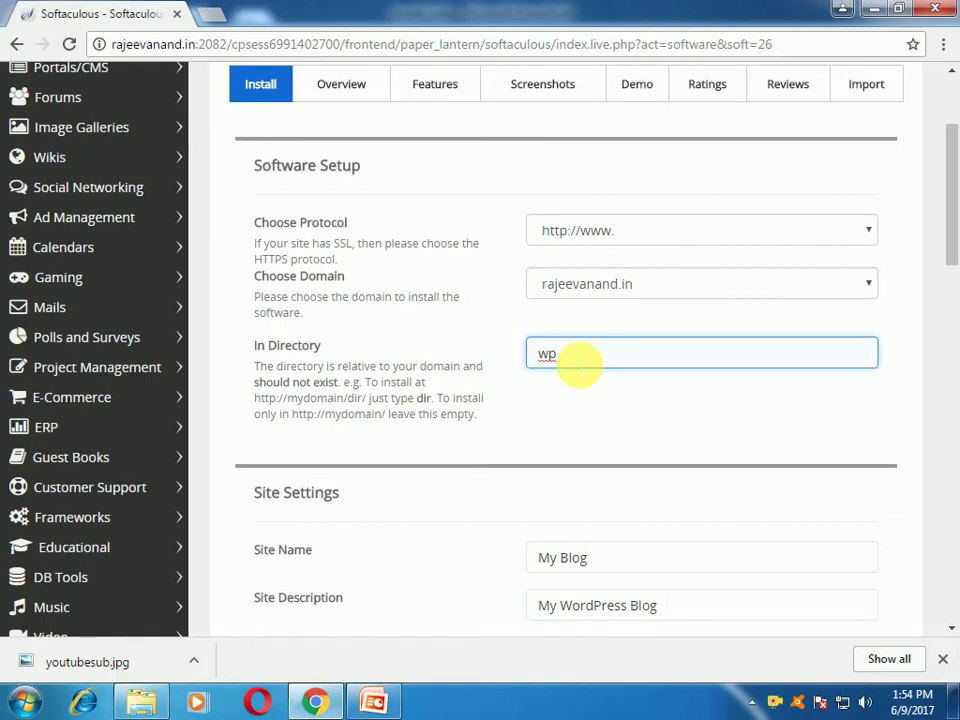
key(BackSpace)
key(BackSpace)
scroll(724, 443, down, 3)
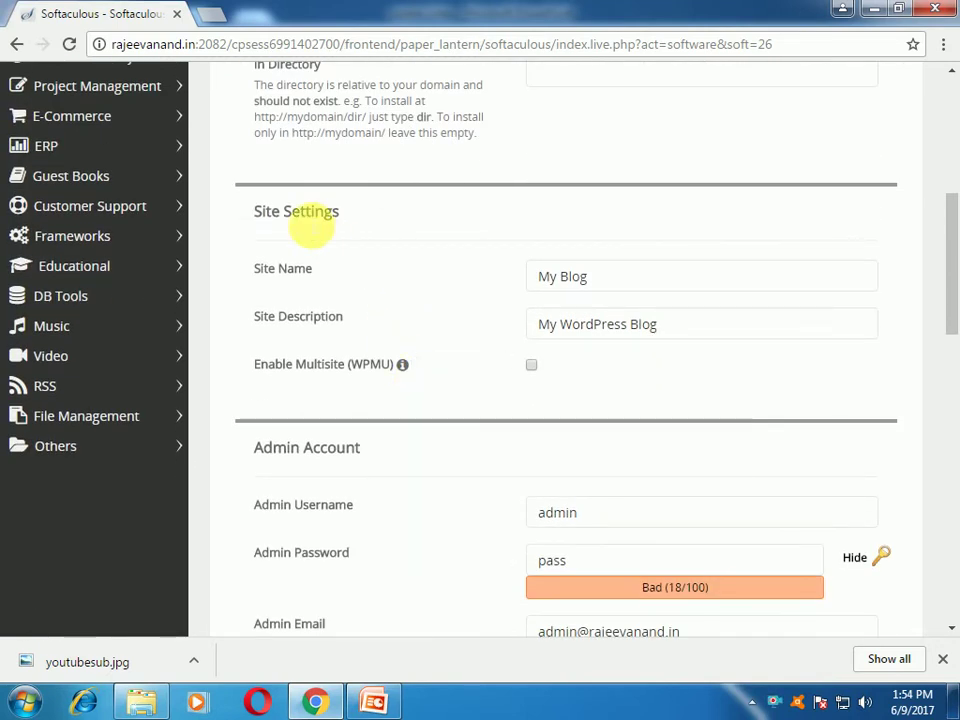
Step: Replace the default site name 'My Blog' with 'Technology updates website'
click(519, 274)
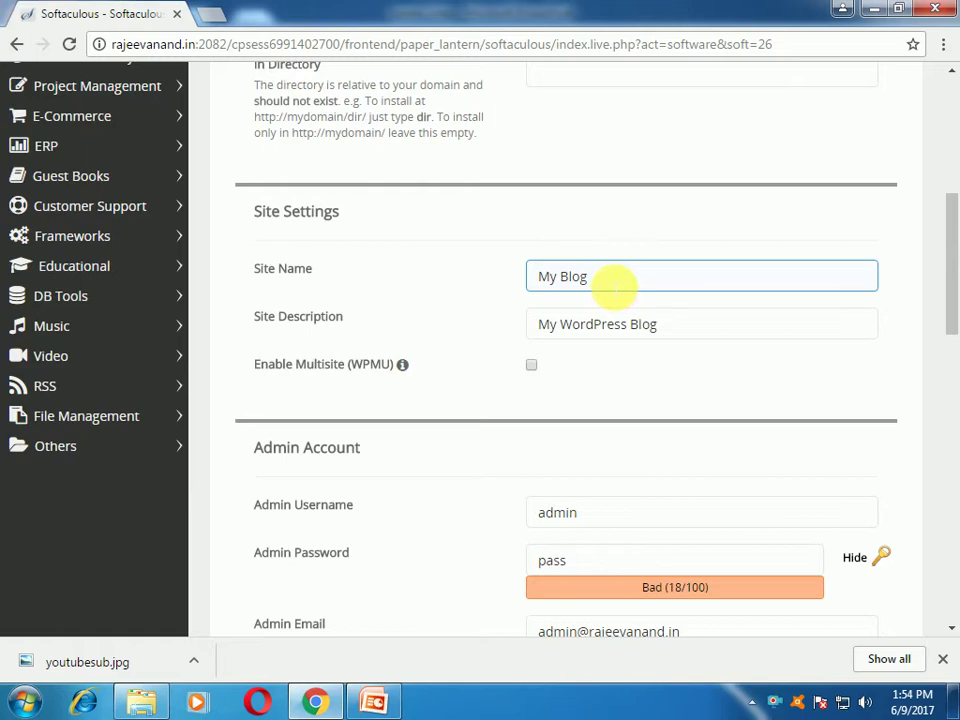
click(470, 205)
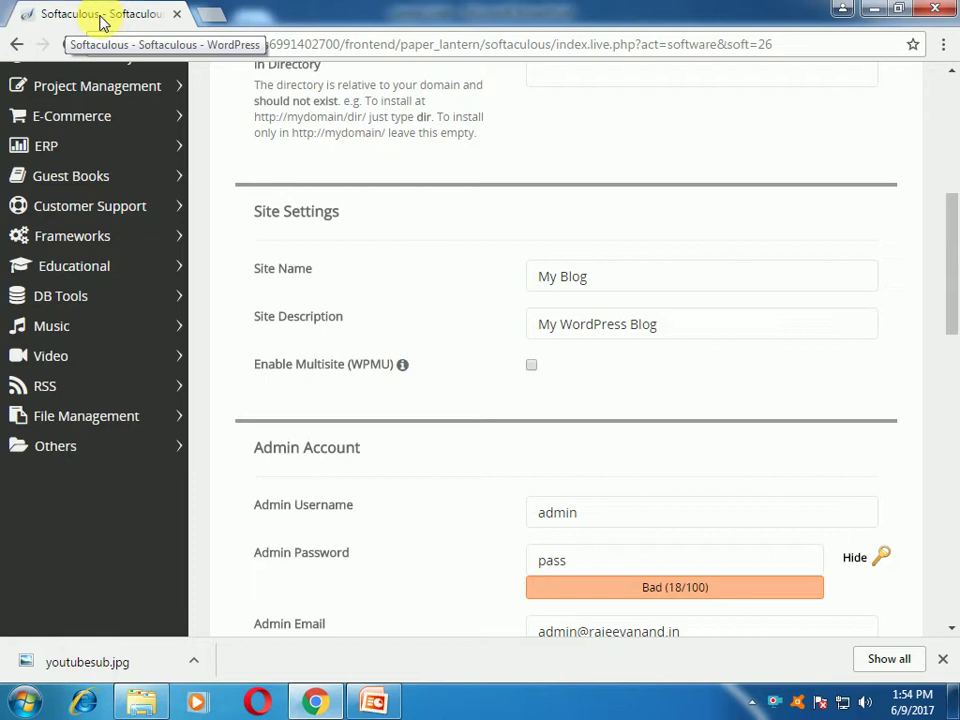
click(589, 278)
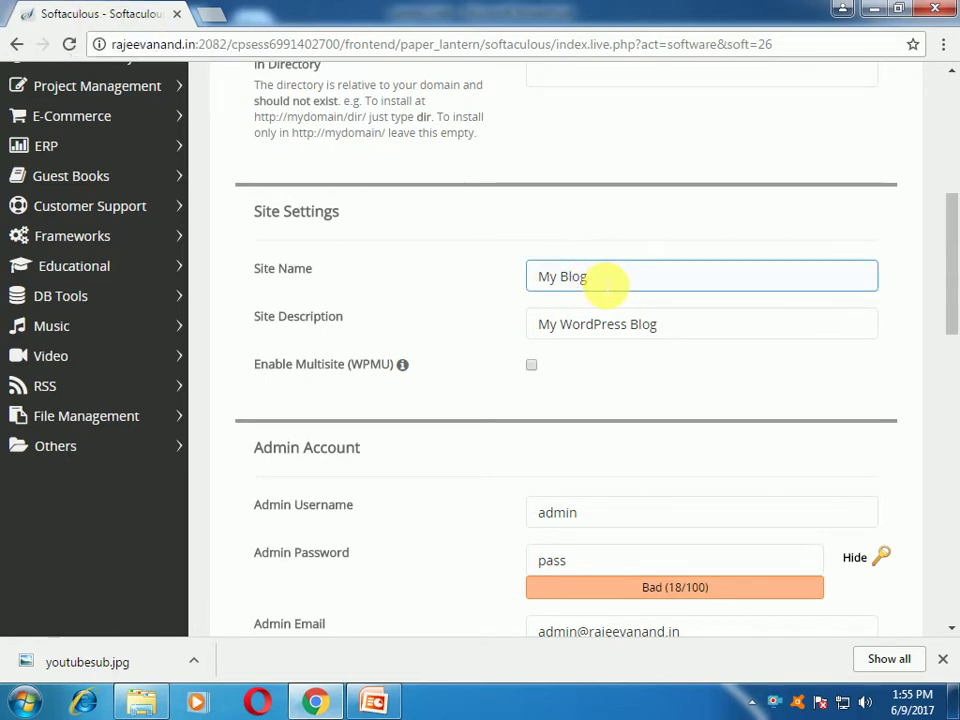
key(BackSpace)
key(BackSpace)
key(BackSpace)
key(BackSpace)
key(BackSpace)
key(BackSpace)
key(BackSpace)
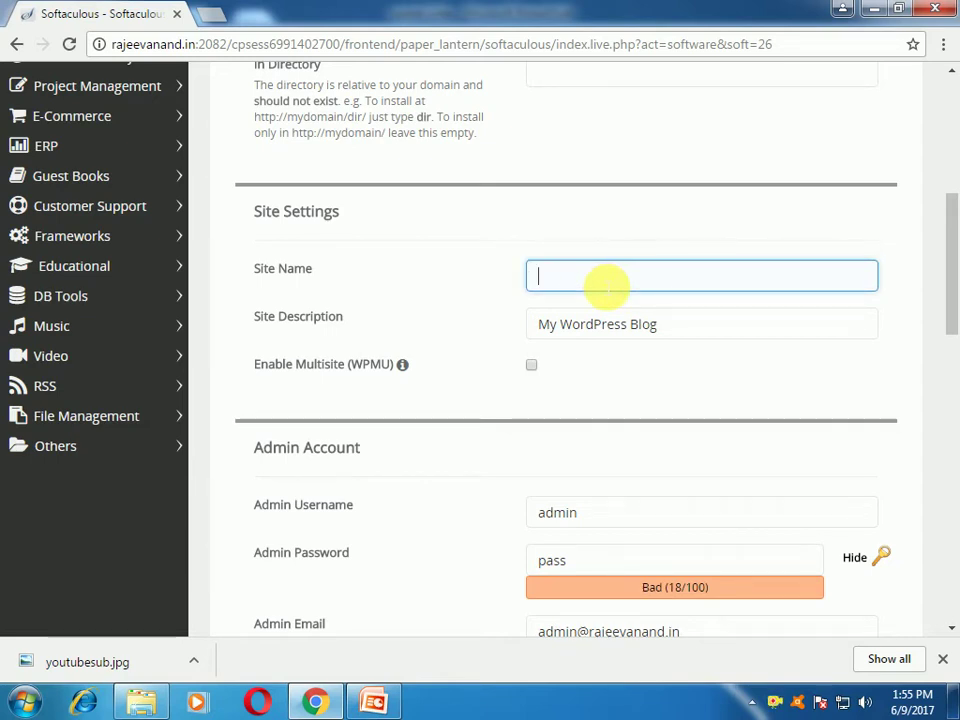
text(technology updates website)
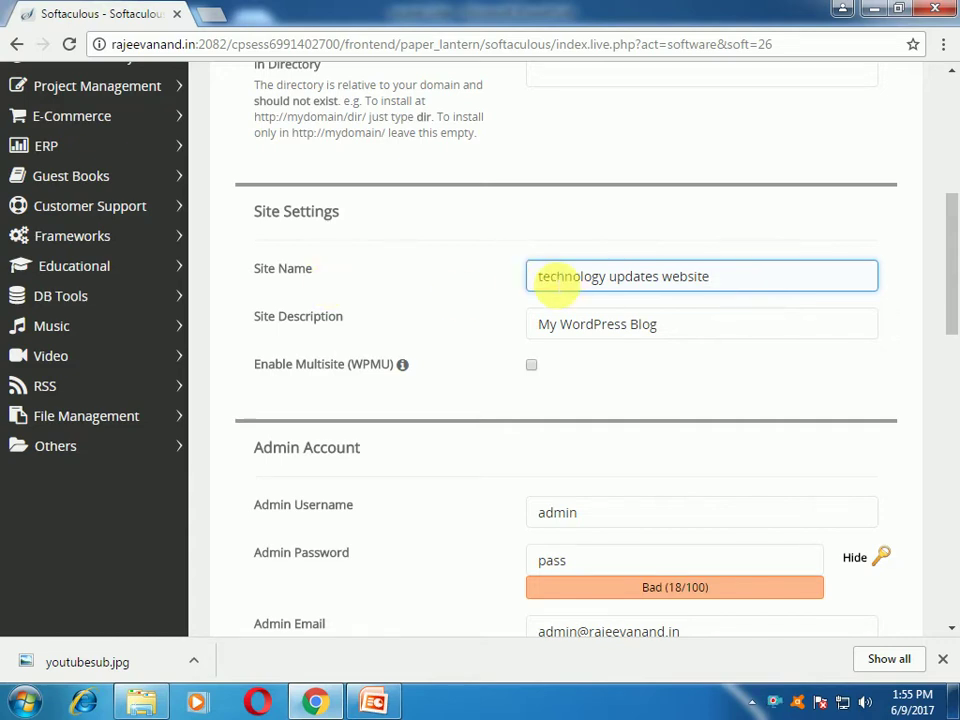
key(Home)
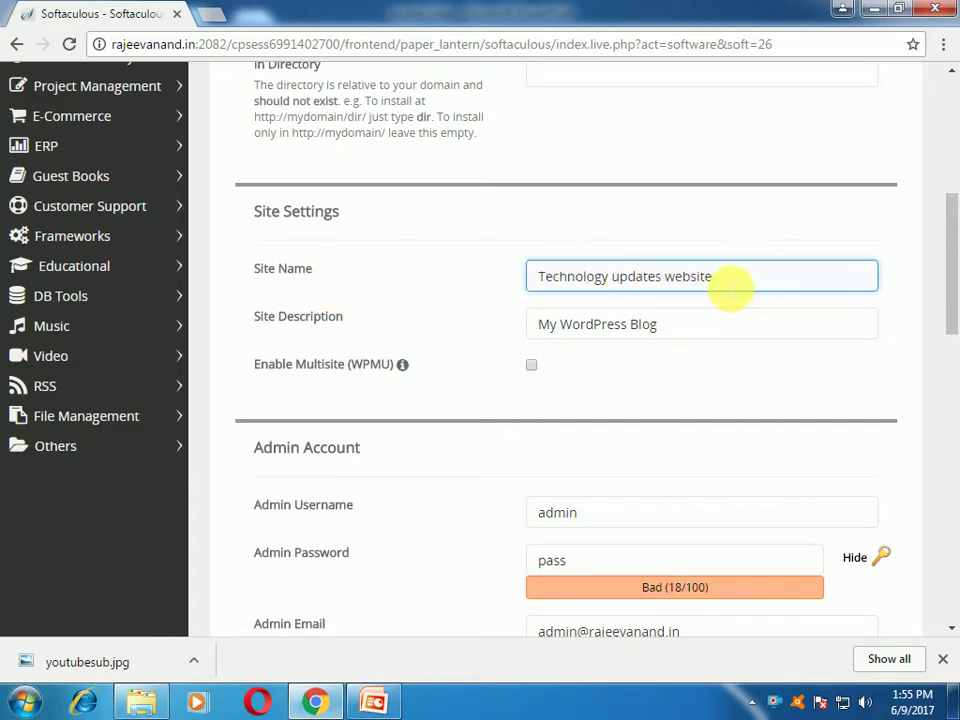
triple_click(731, 289)
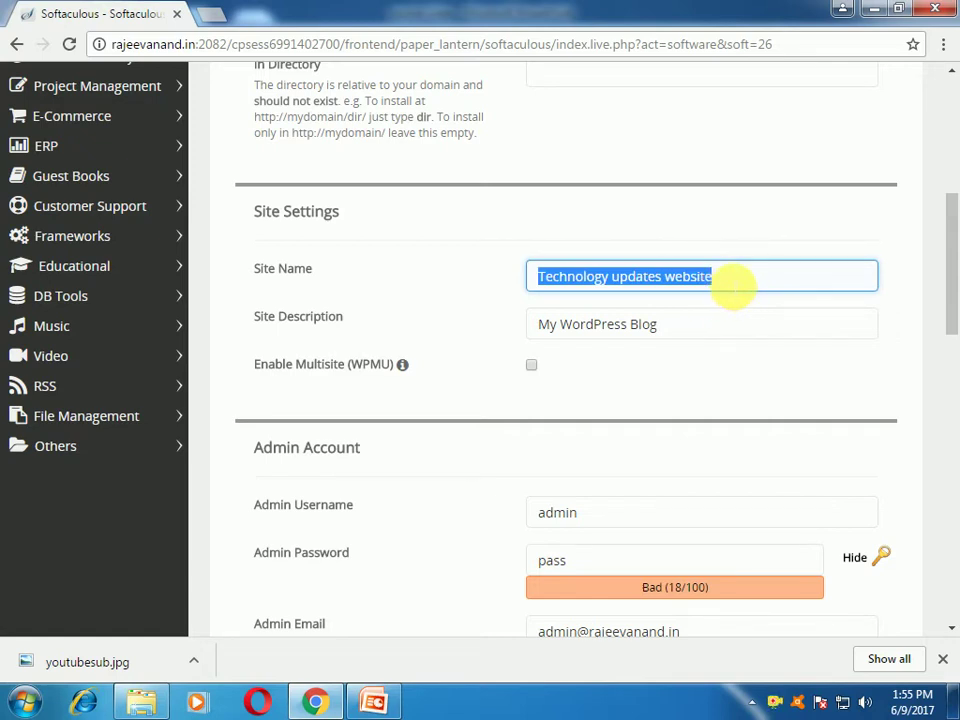
click(668, 335)
click(595, 268)
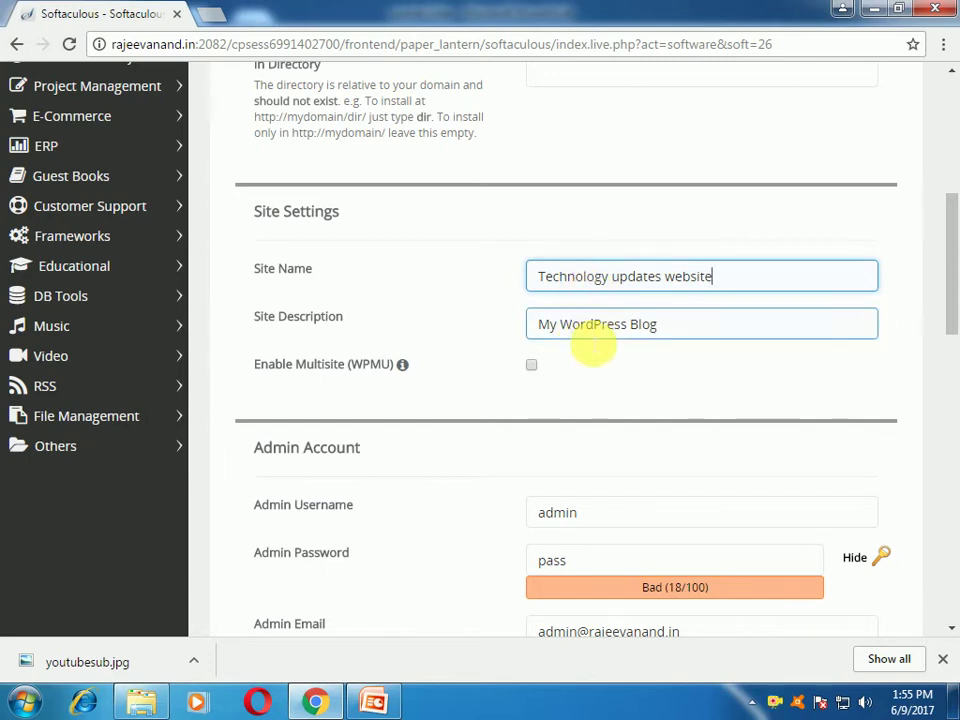
scroll(714, 345, down, 2)
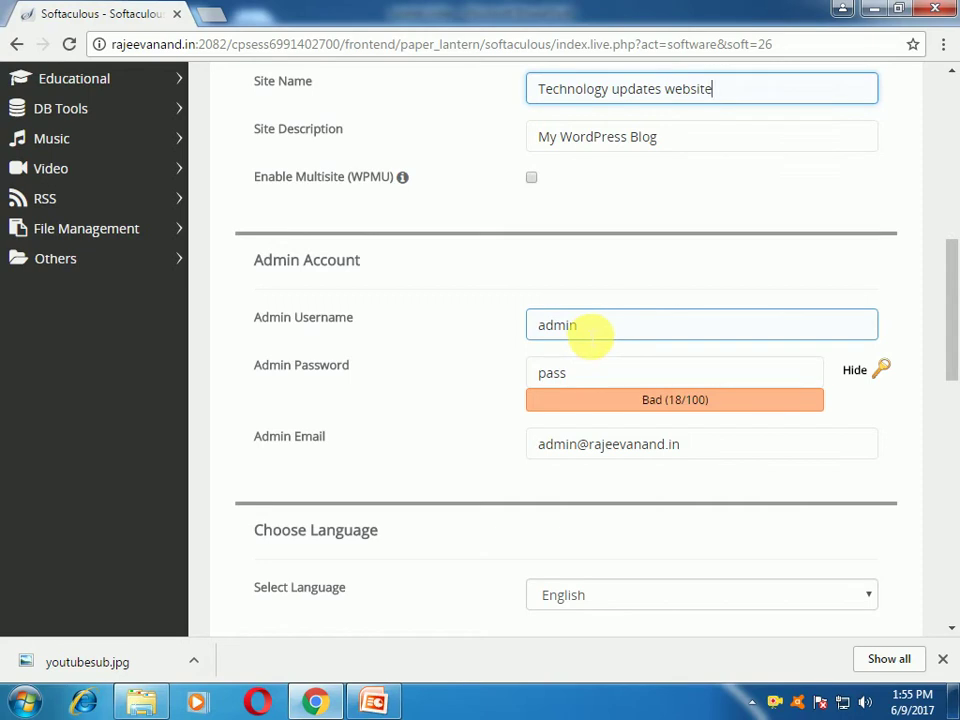
Step: Enter a new admin password and show it as plain text
click(590, 325)
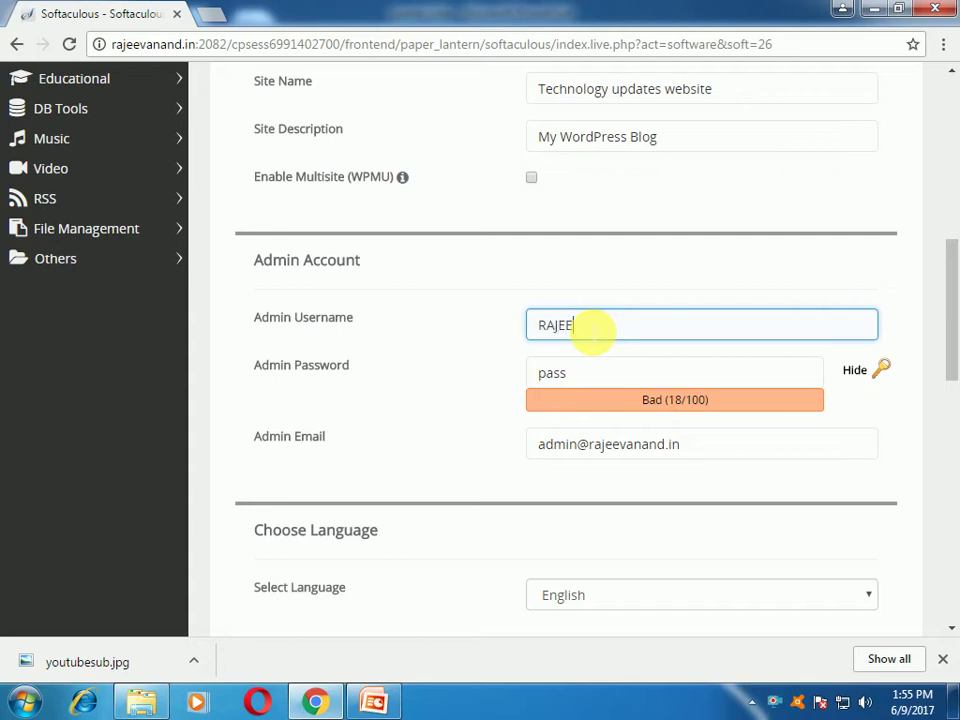
click(576, 376)
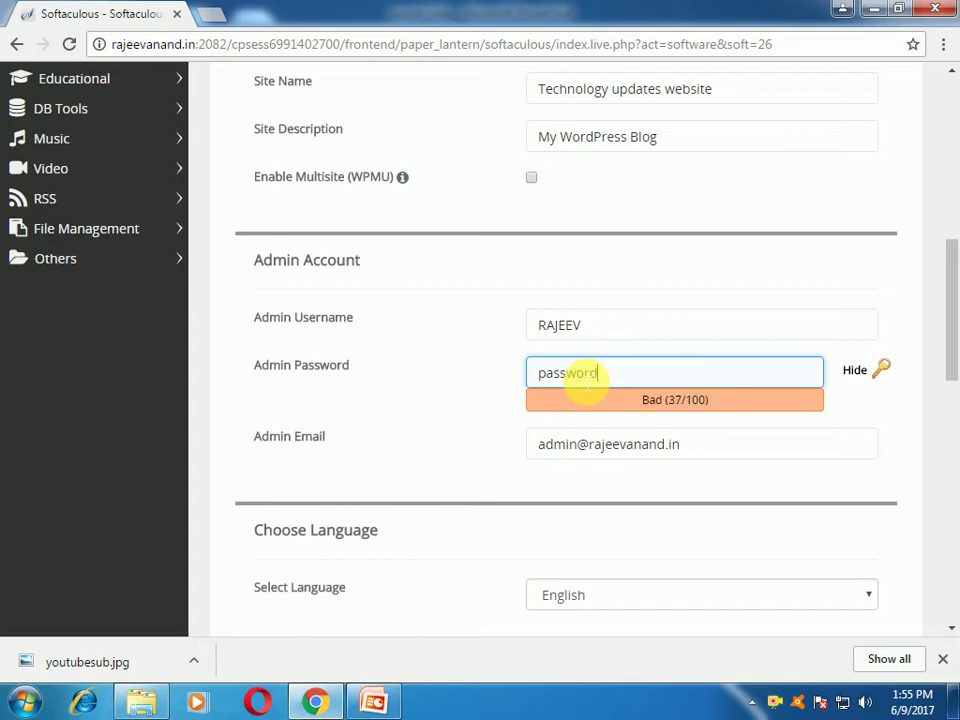
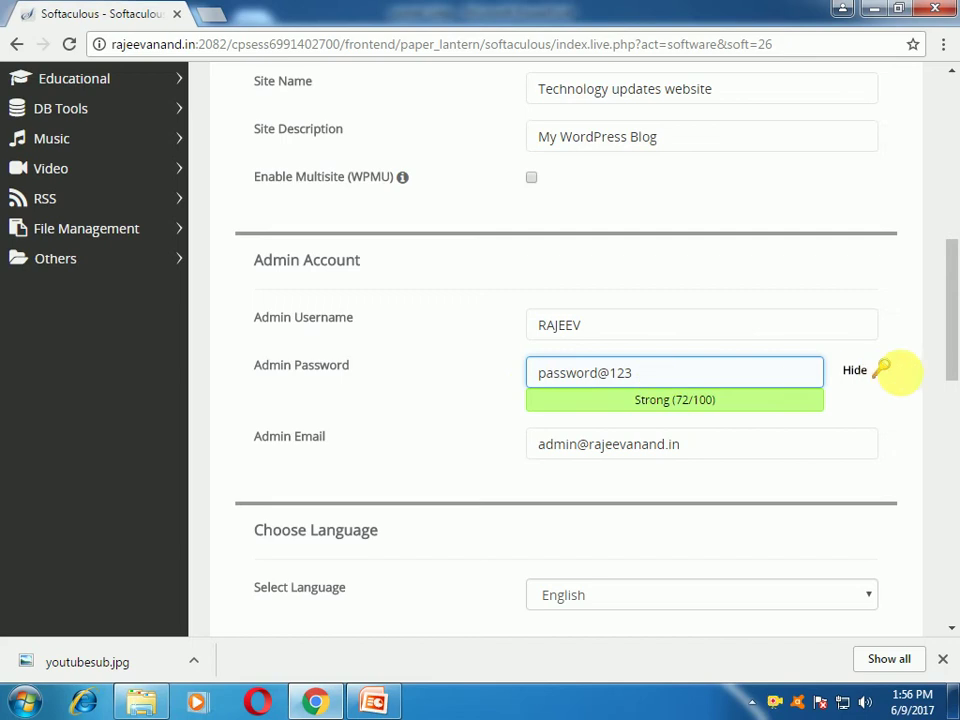
click(855, 371)
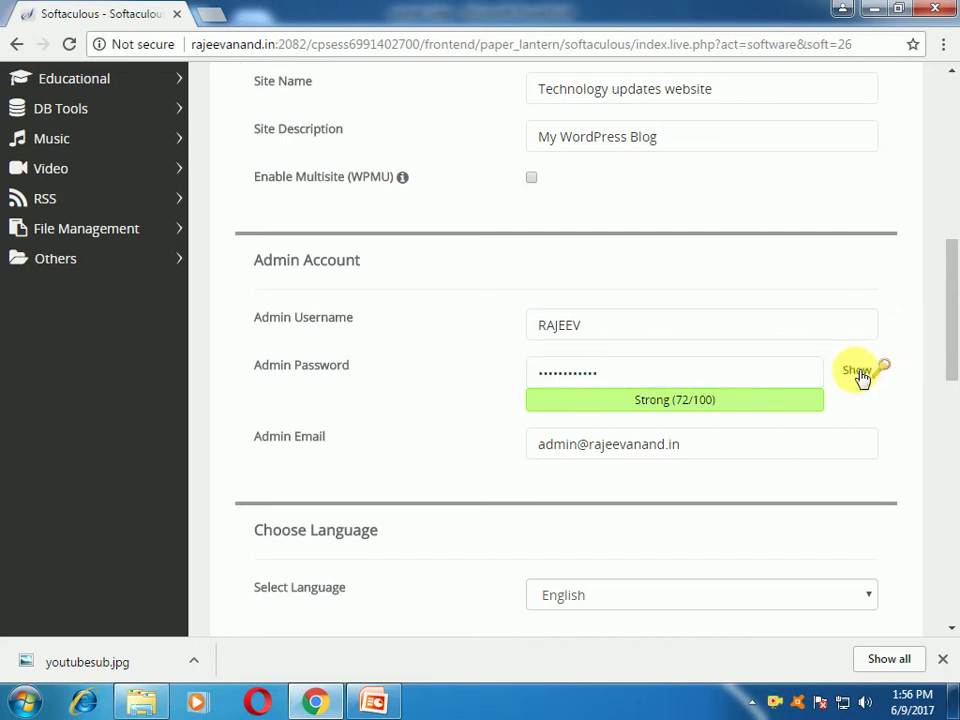
click(857, 371)
scroll(846, 471, down, 2)
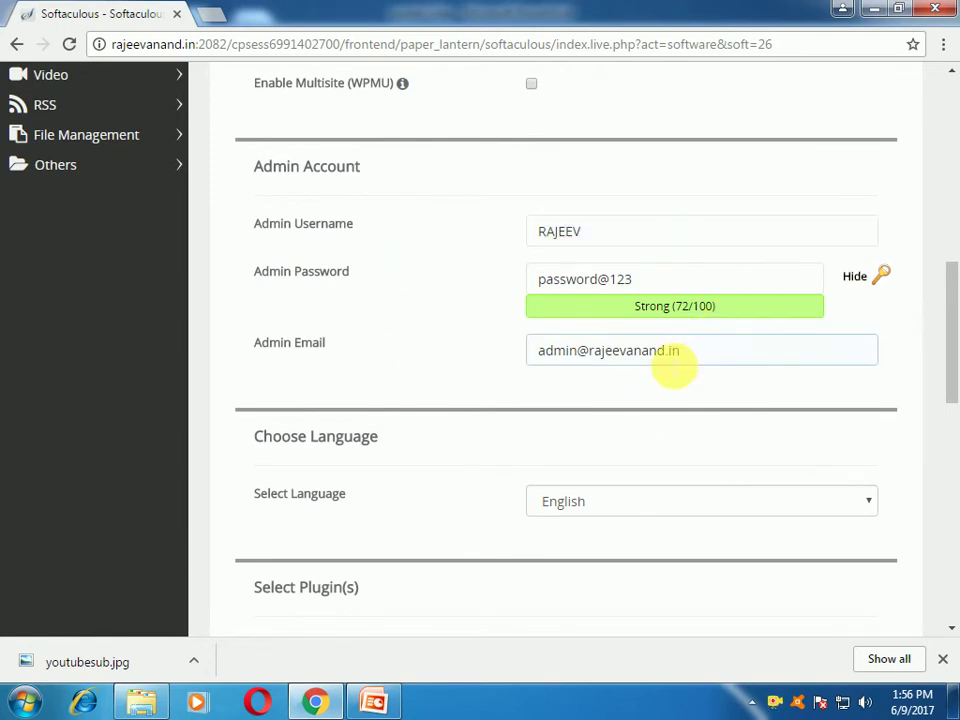
Step: Replace the existing admin email with the admin's own Gmail address
click(707, 354)
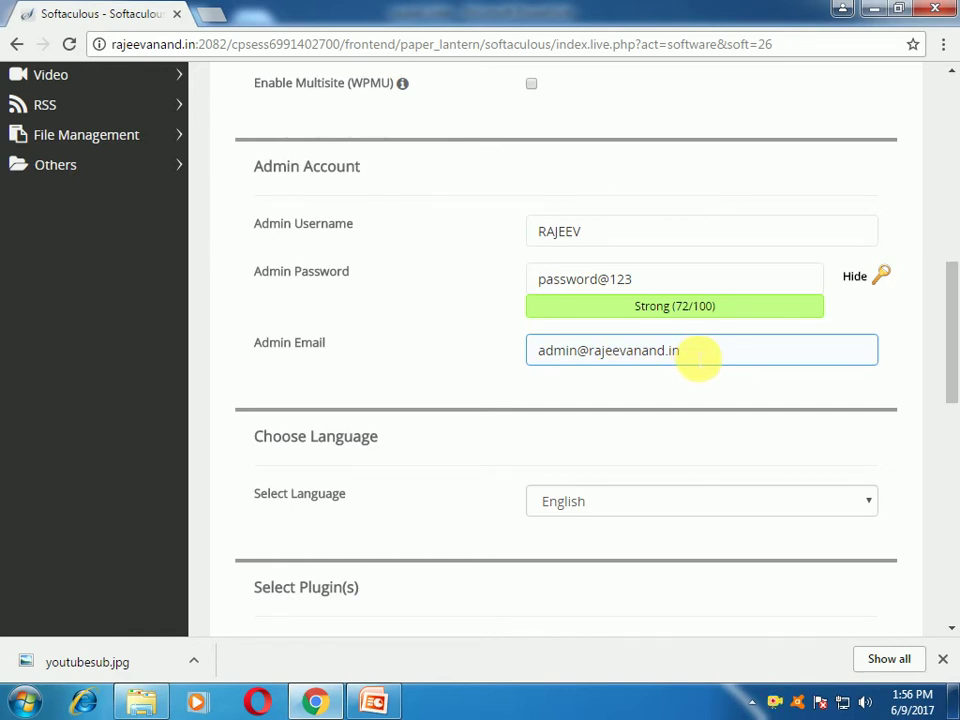
drag(700, 357, 387, 354)
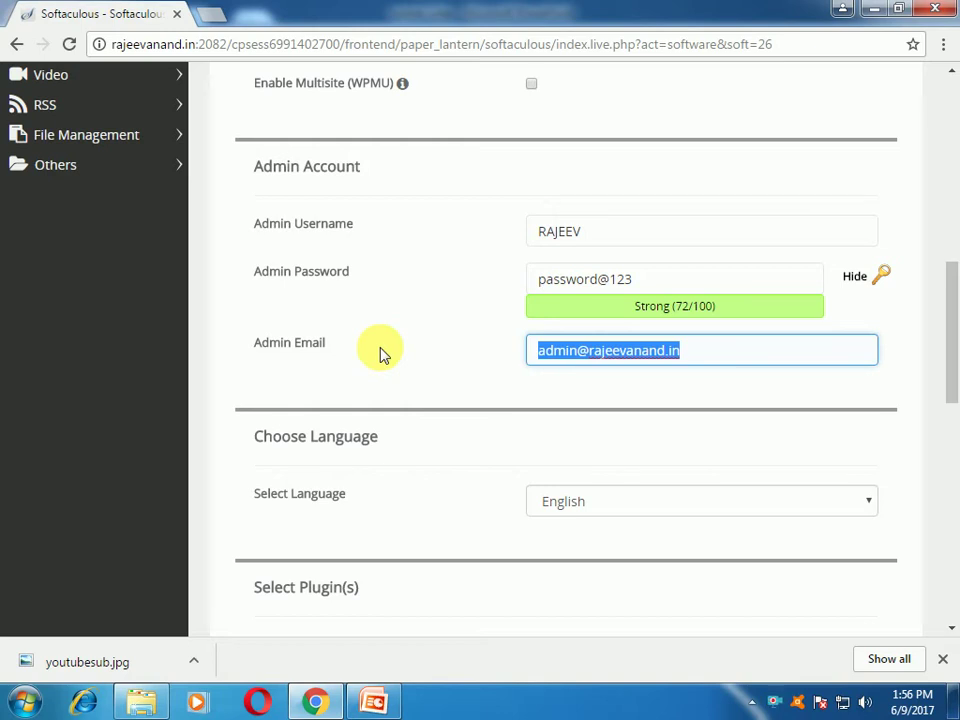
text(you)
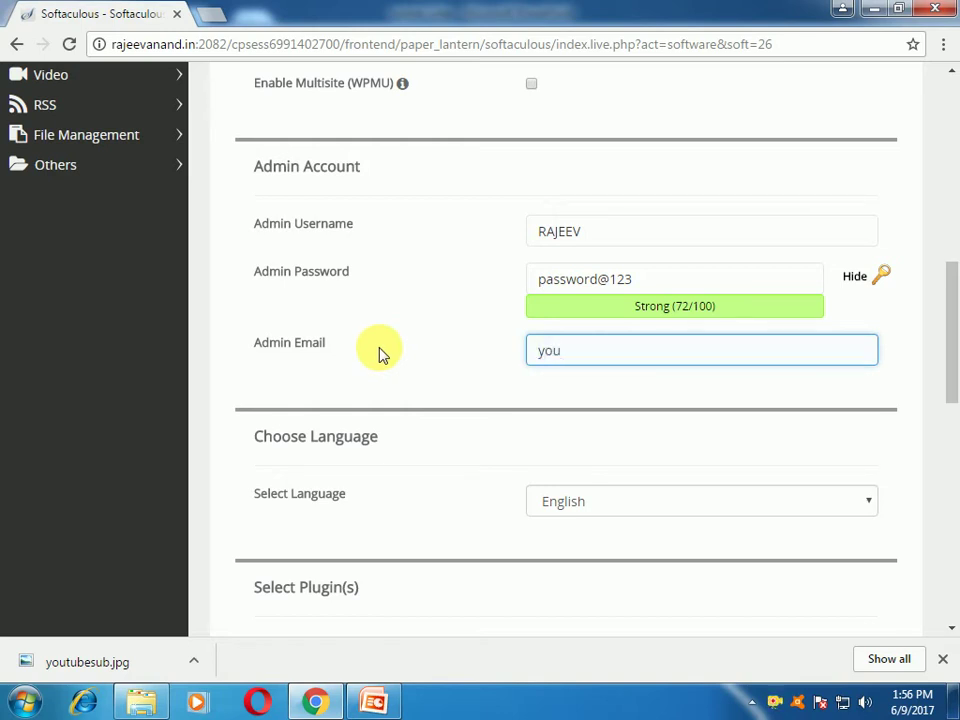
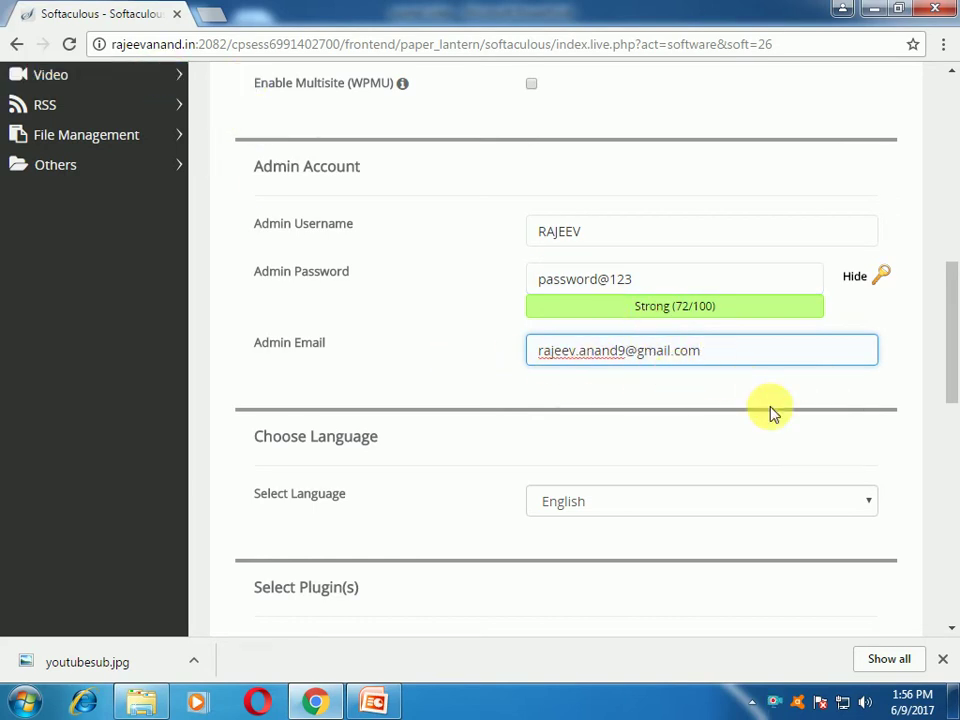
scroll(771, 411, down, 1)
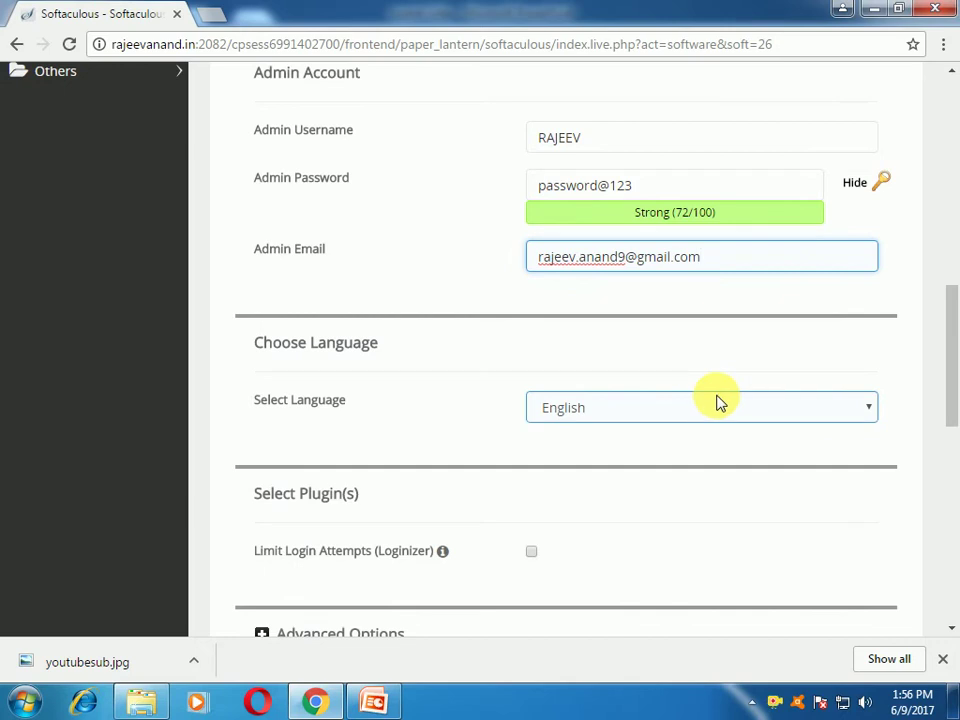
Step: Expand Advanced Options and leave the generated database name and table prefix unchanged
scroll(716, 400, down, 3)
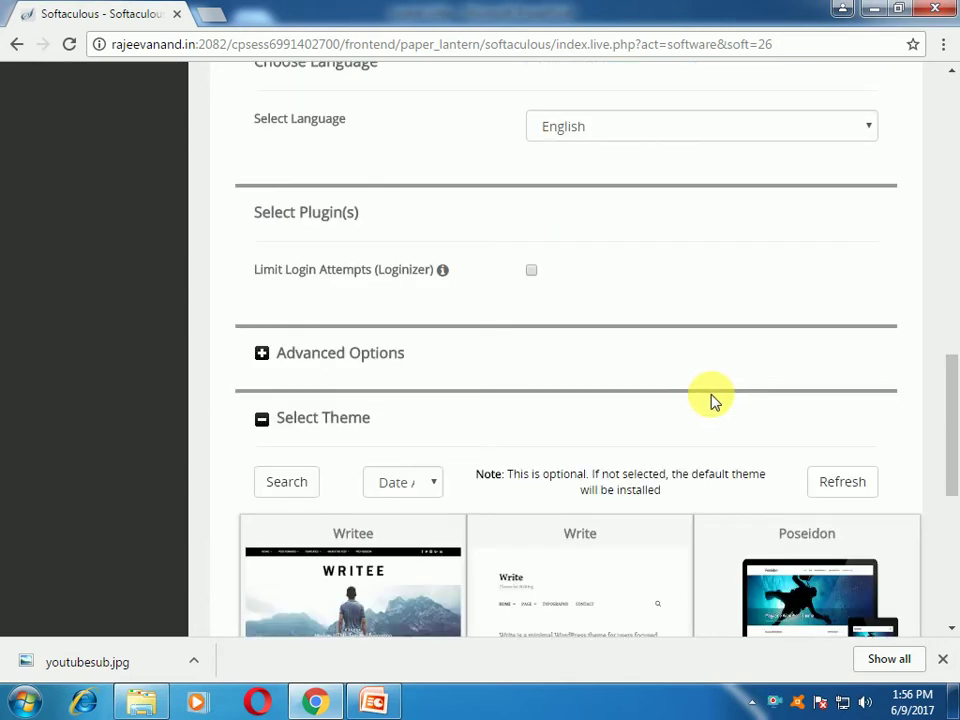
scroll(714, 400, down, 2)
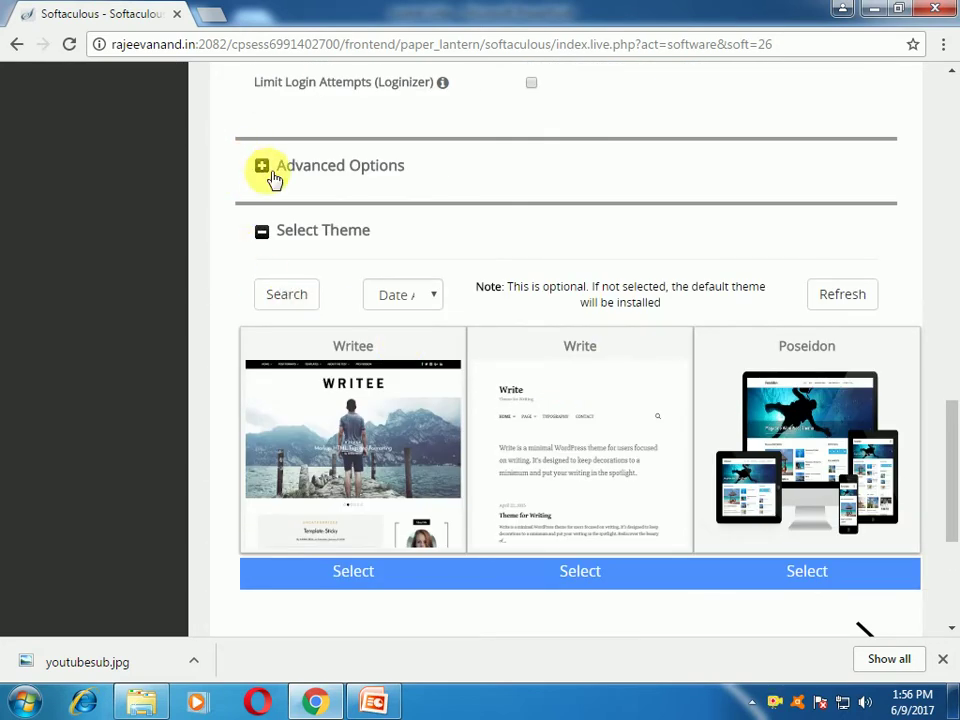
click(266, 172)
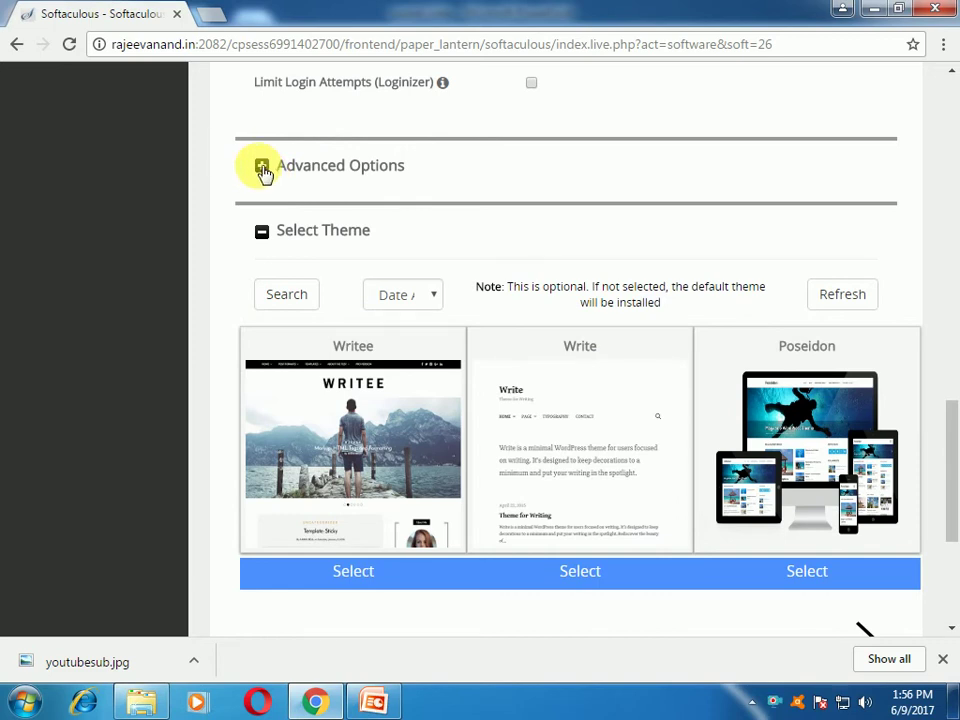
click(598, 236)
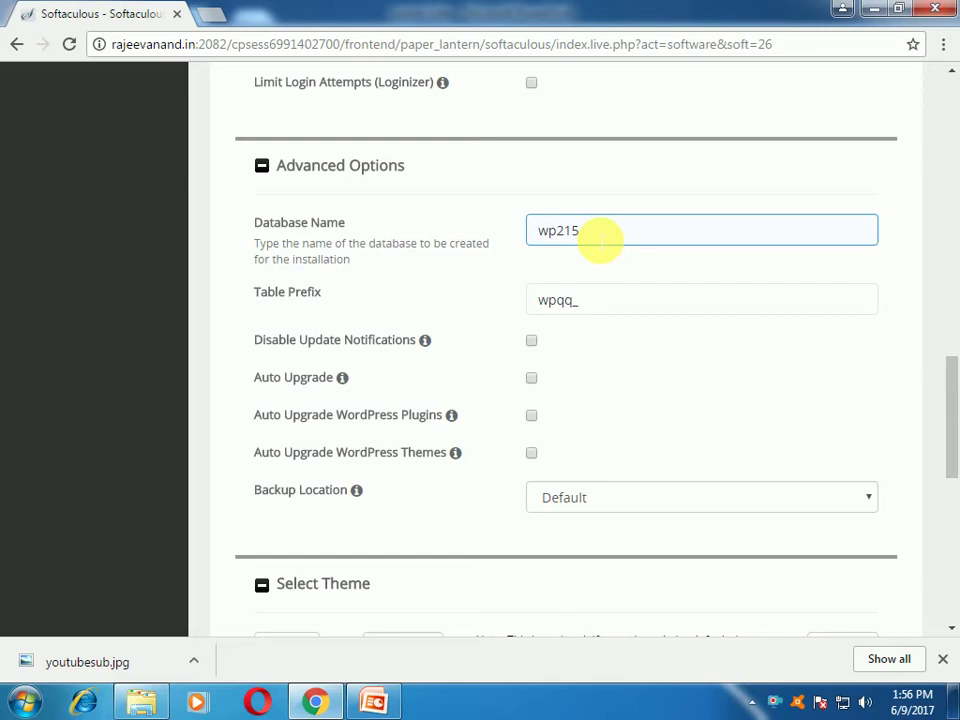
click(612, 302)
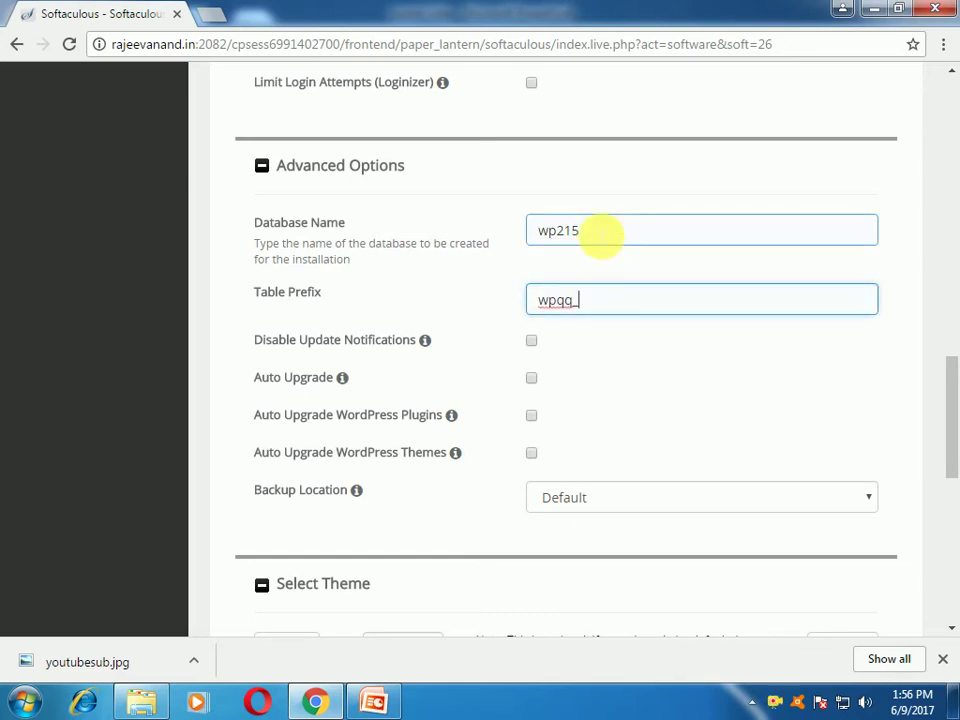
click(599, 228)
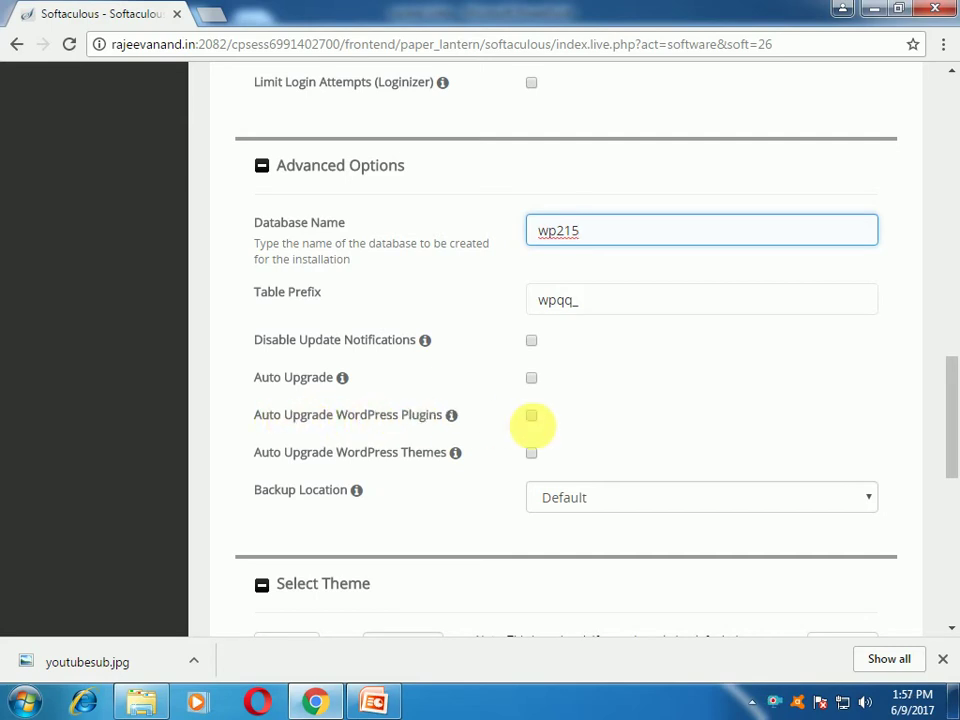
click(752, 416)
Step: Enable auto-upgrade for WordPress plugins and themes, keeping Backup Location at Default
click(531, 415)
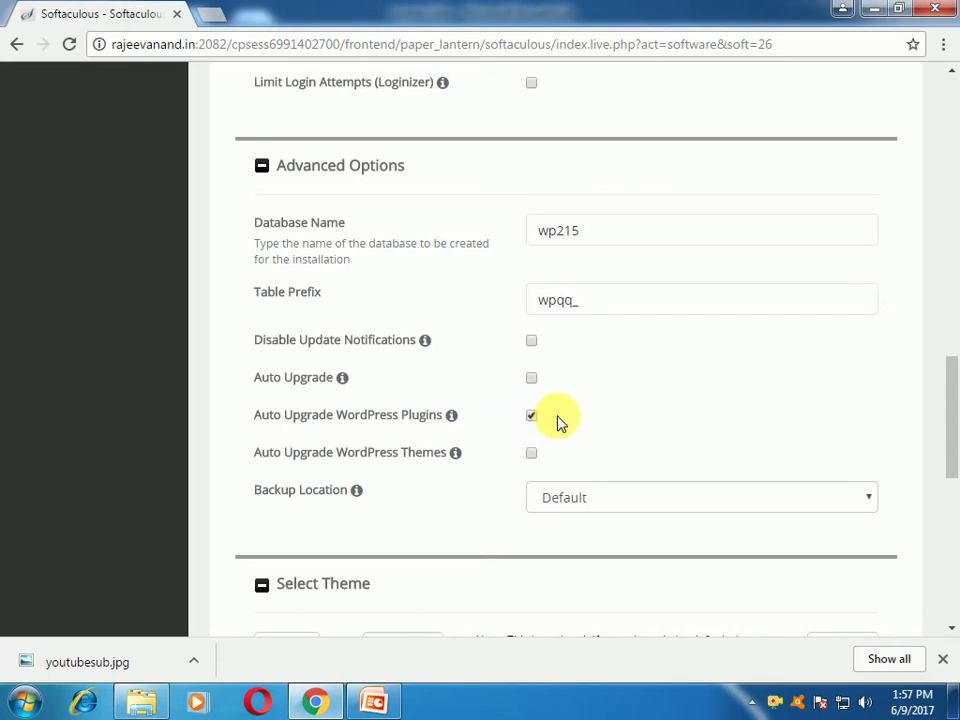
mouse_move(427, 430)
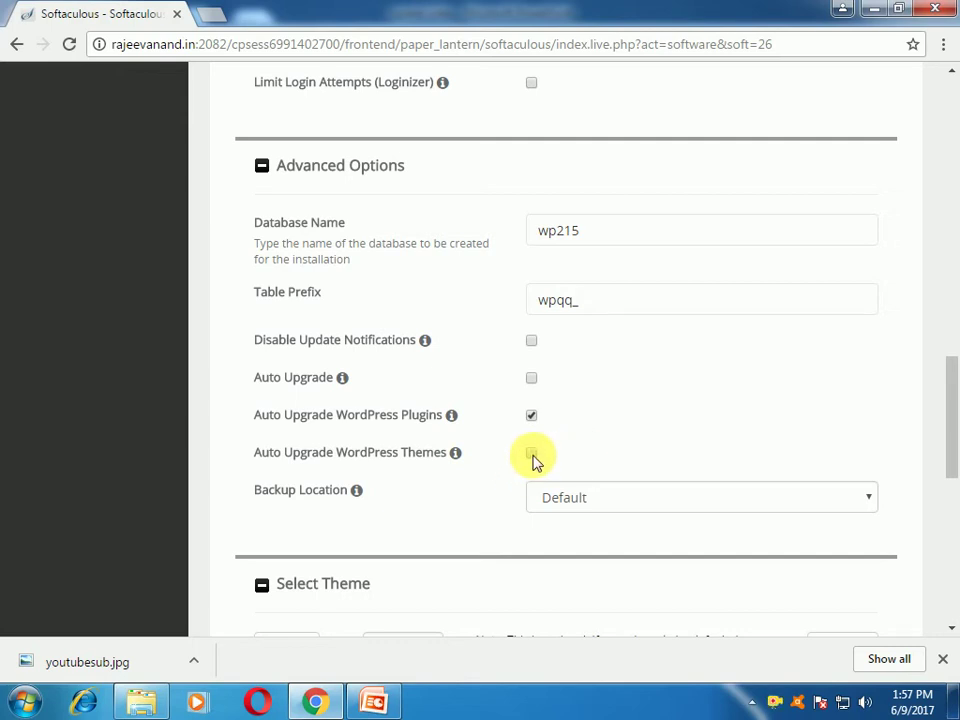
click(532, 455)
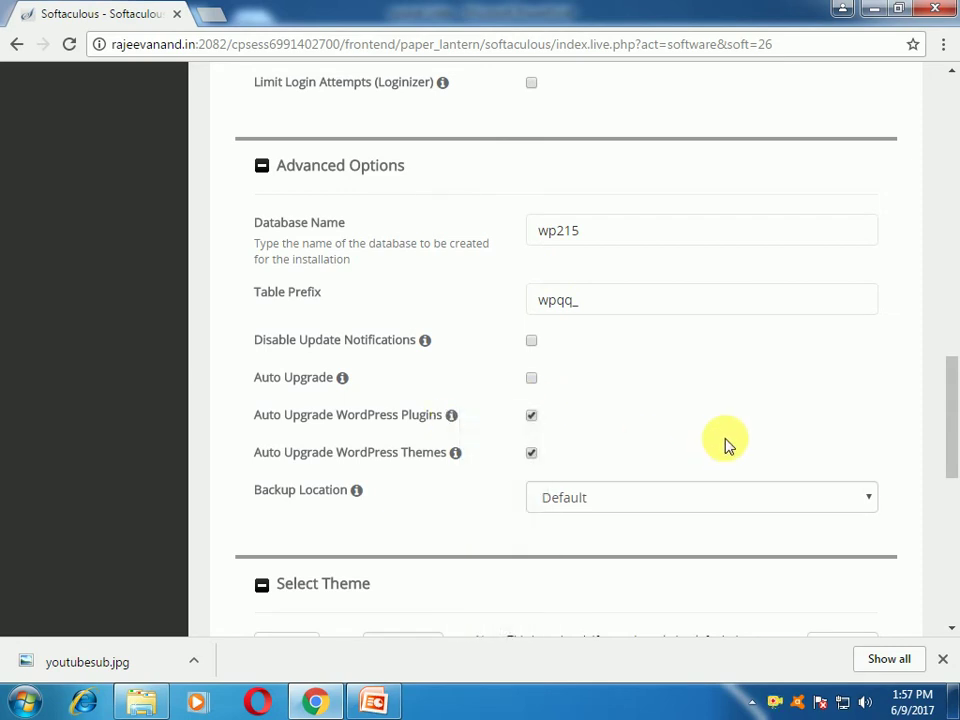
scroll(727, 445, down, 1)
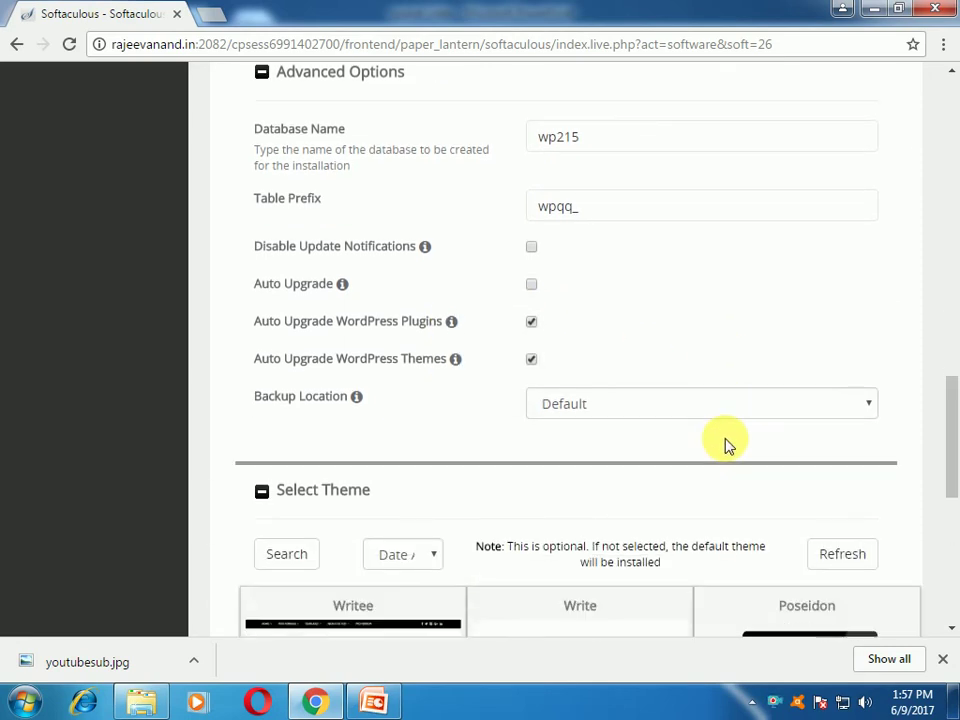
click(771, 411)
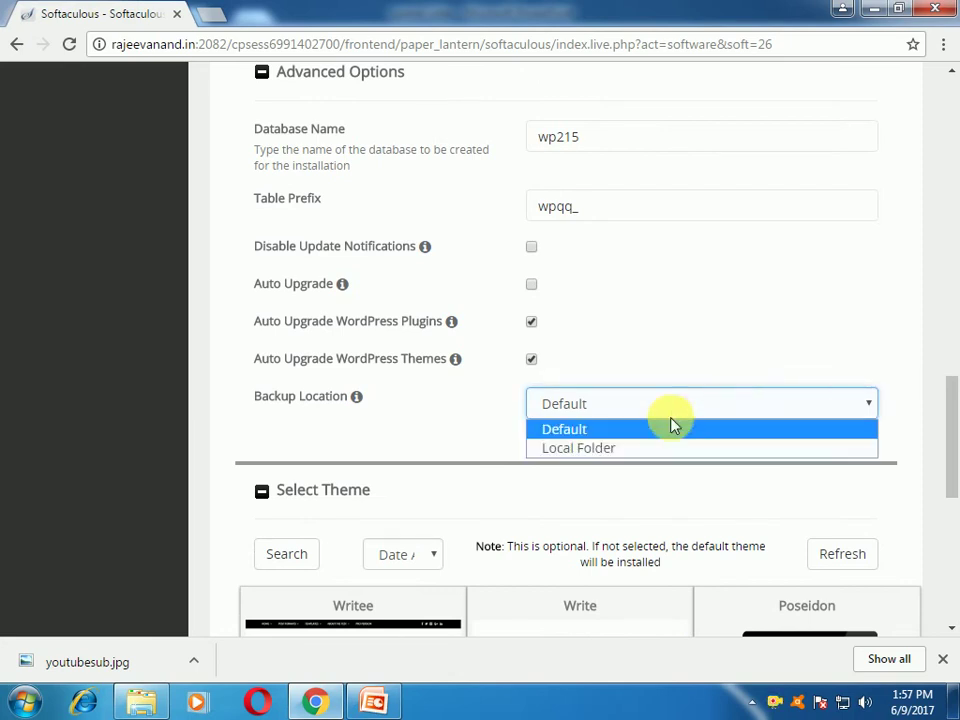
click(645, 432)
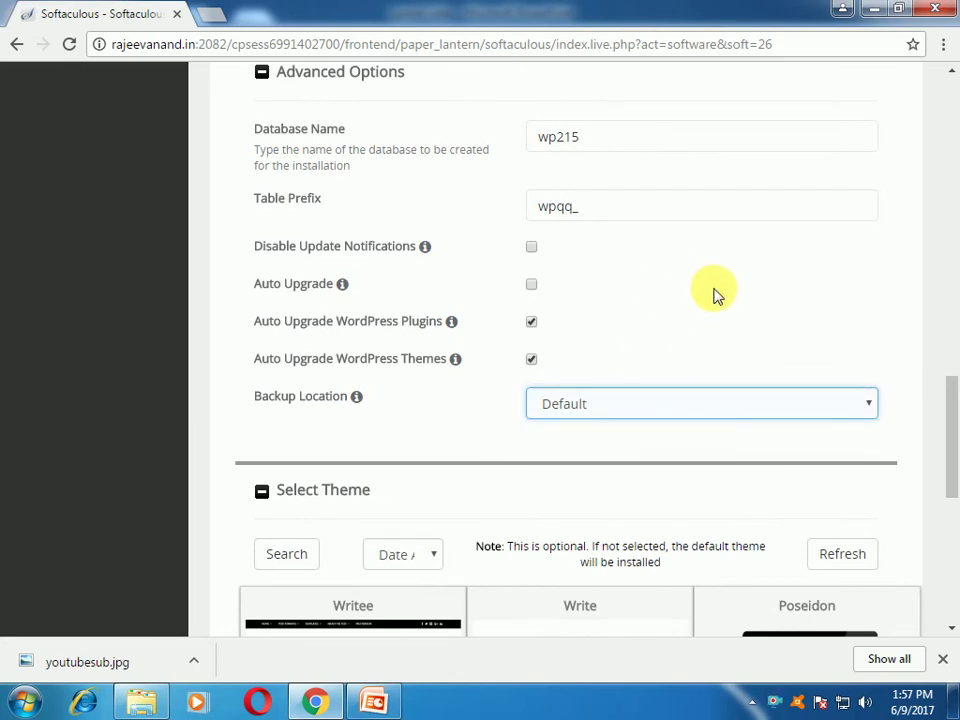
scroll(720, 296, down, 2)
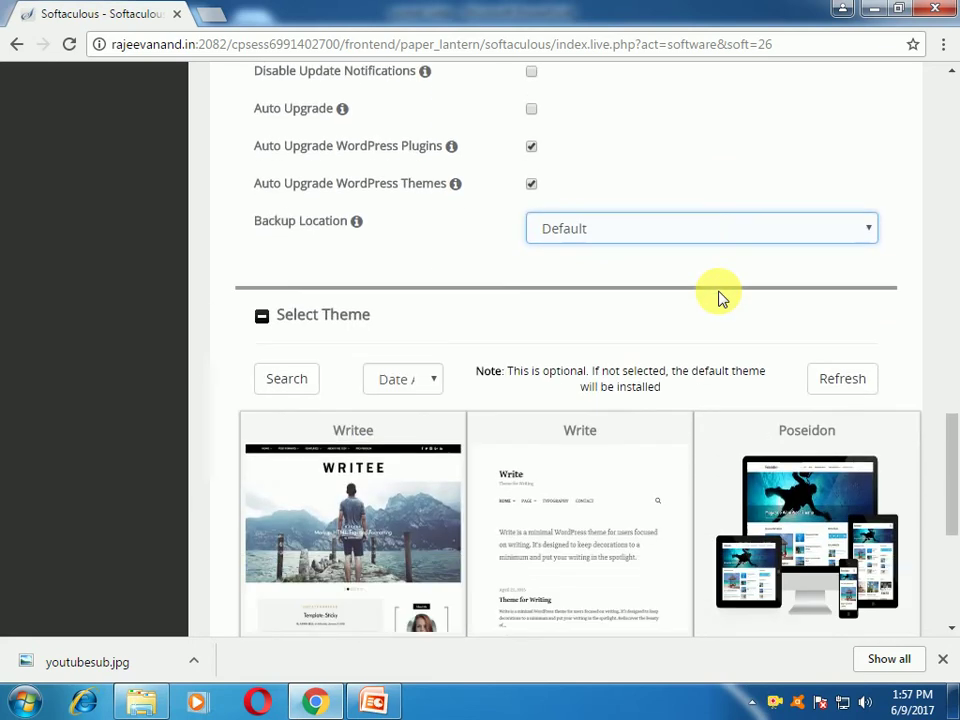
scroll(722, 298, down, 2)
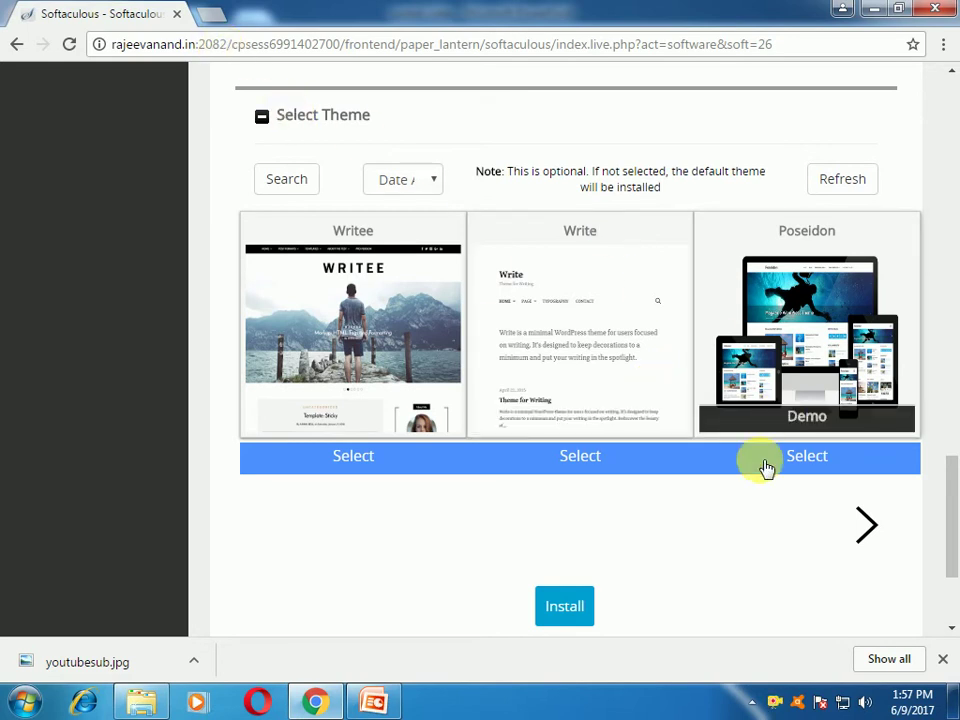
scroll(729, 476, down, 2)
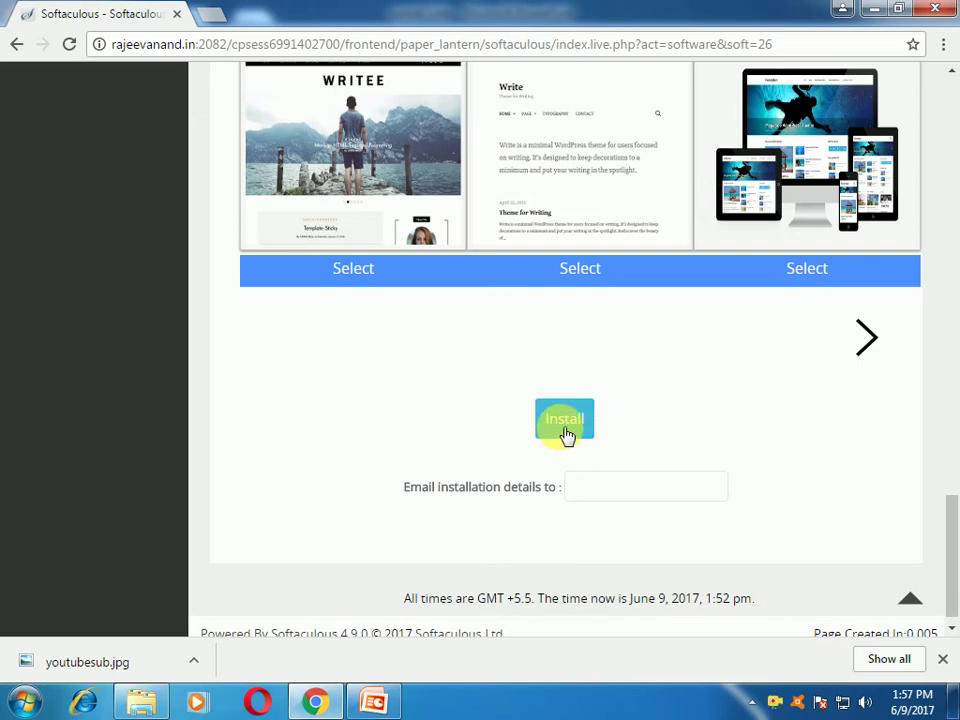
Step: Complete the installation-details Gmail address, install WordPress, and open a new browser tab
click(593, 496)
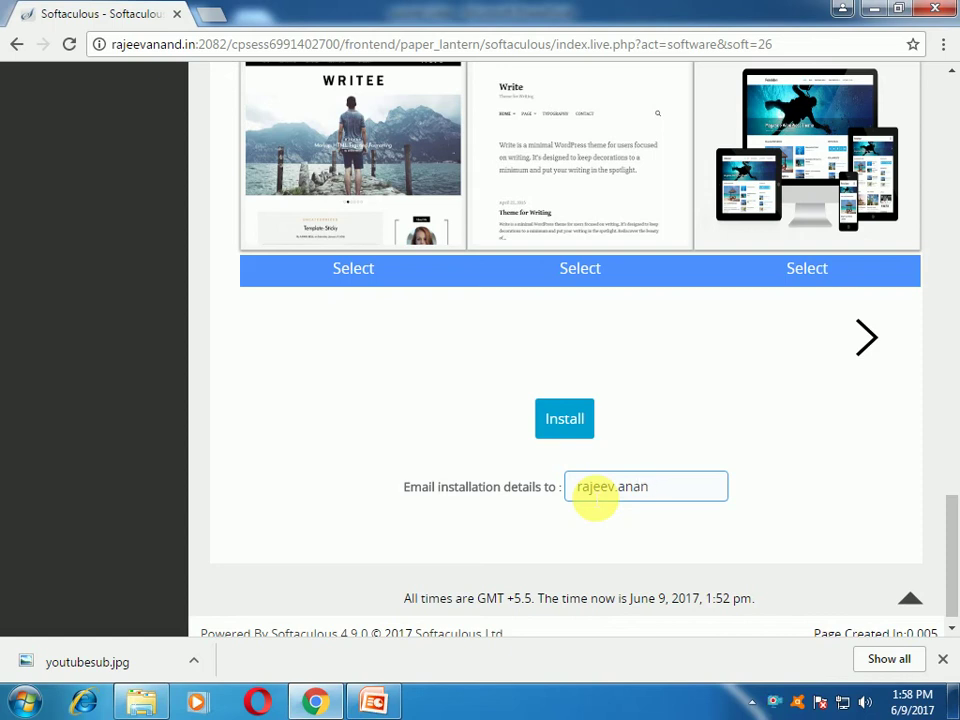
text(@gmail.com)
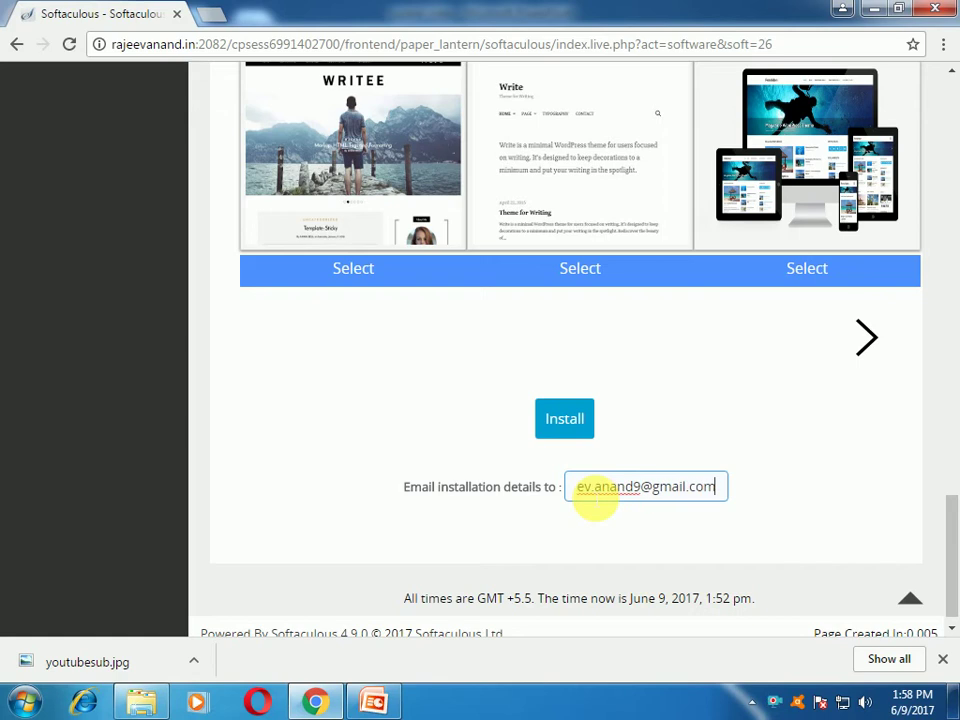
click(571, 424)
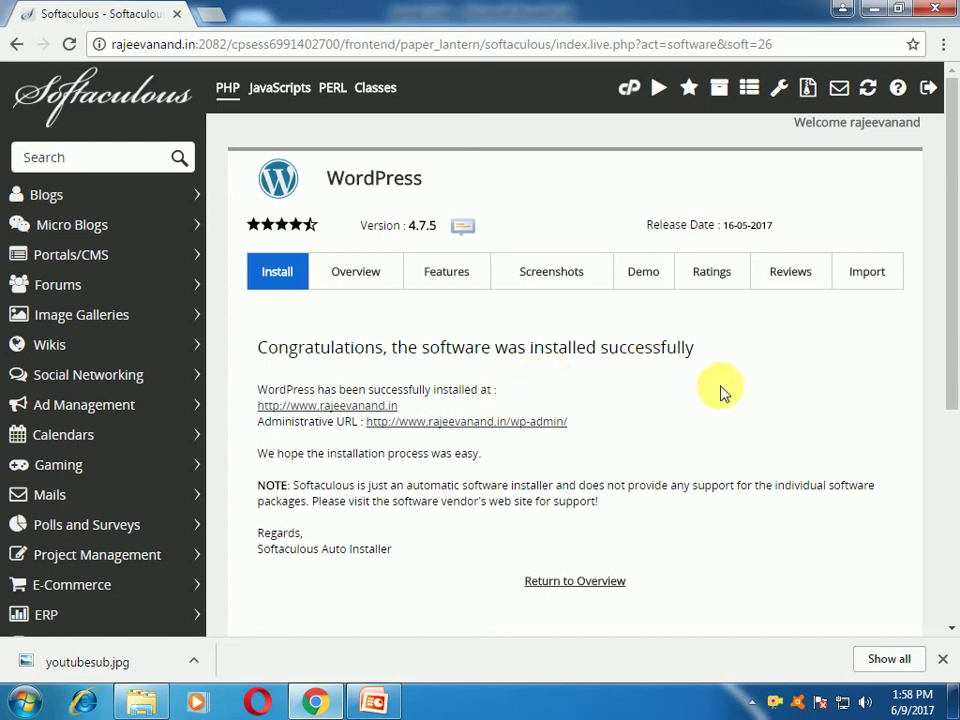
scroll(716, 403, down, 2)
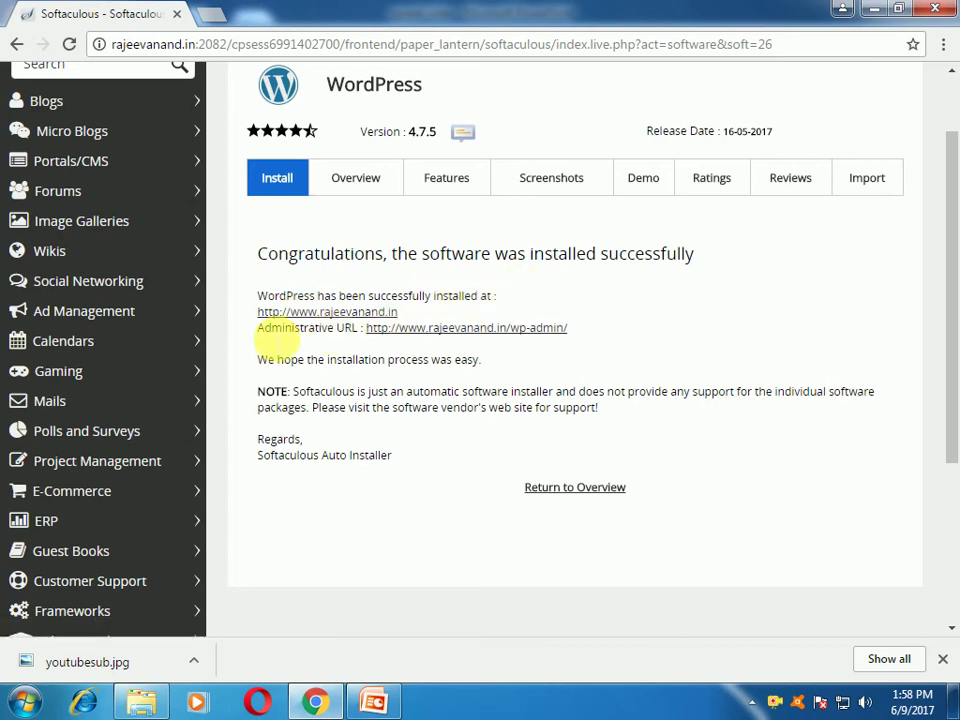
click(208, 15)
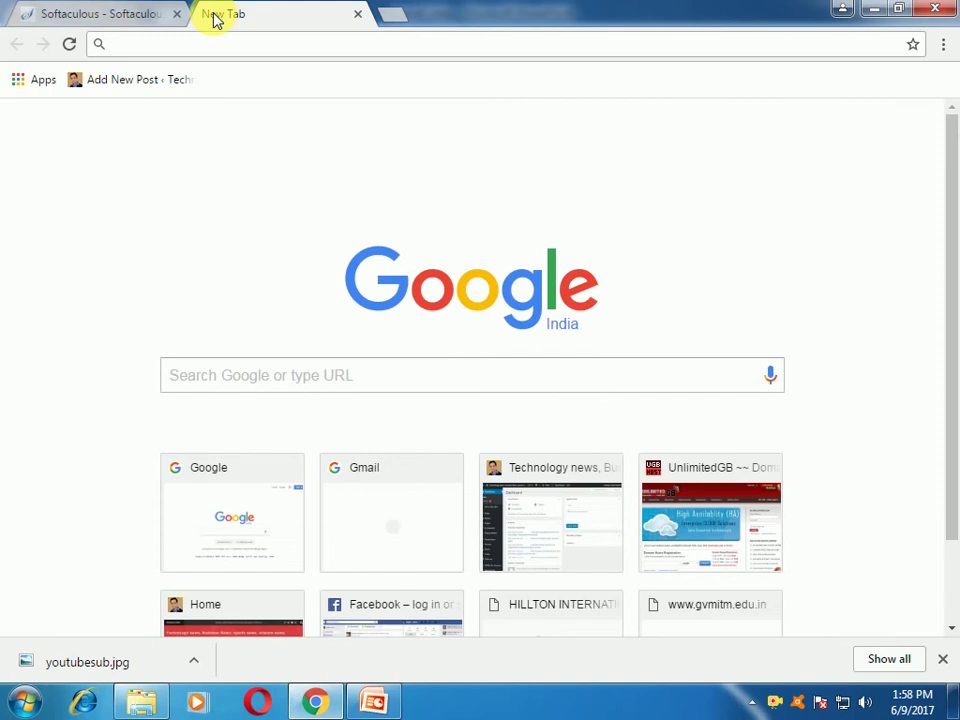
Step: Load rajeevanand.in and browse the live 'Technology updates website' with its 'Hello world!' post
text(rajeevanand.in)
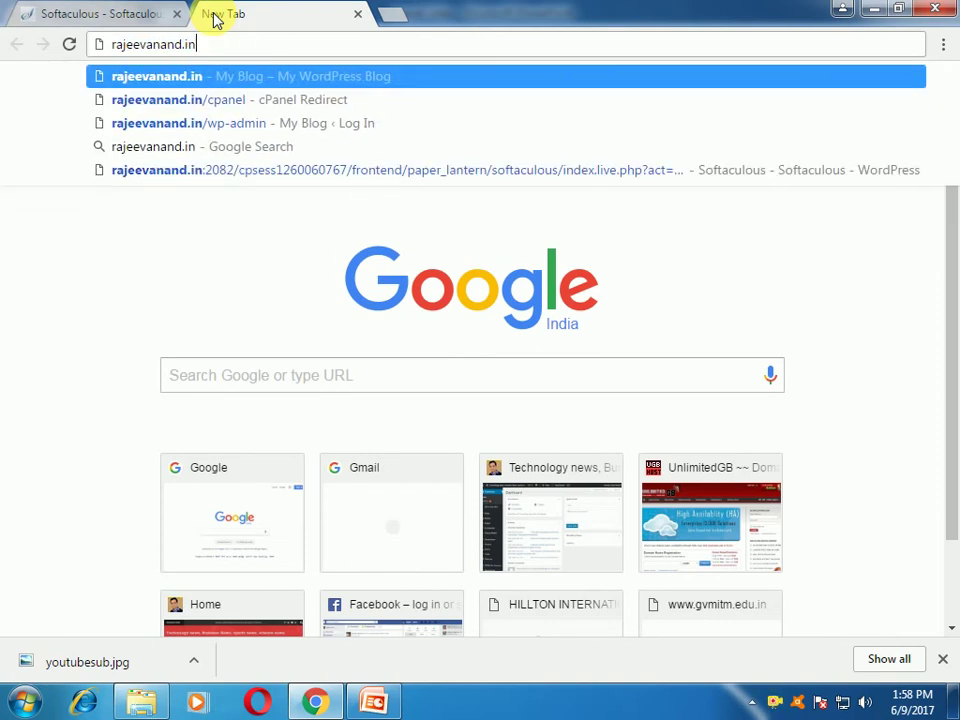
key(Return)
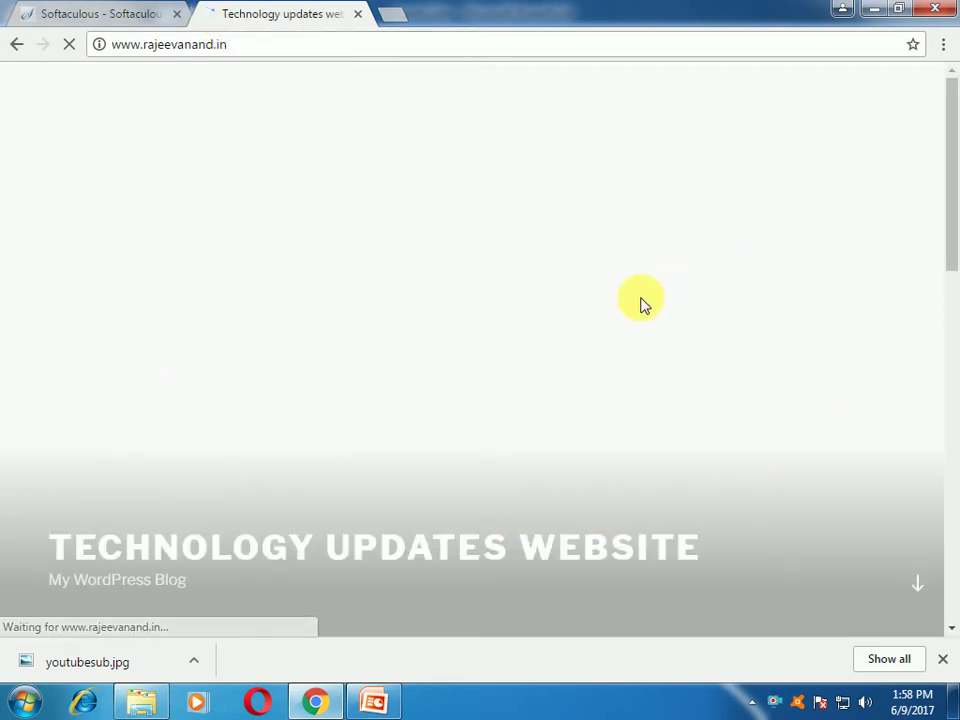
scroll(552, 306, down, 4)
scroll(700, 430, up, 4)
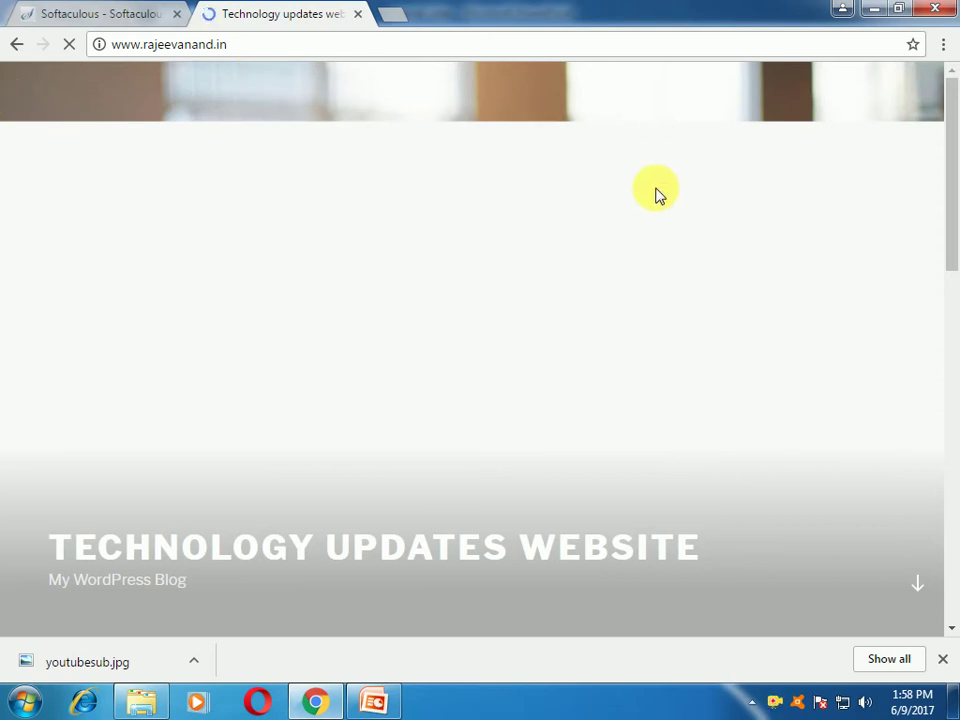
scroll(656, 195, down, 4)
scroll(656, 195, down, 10)
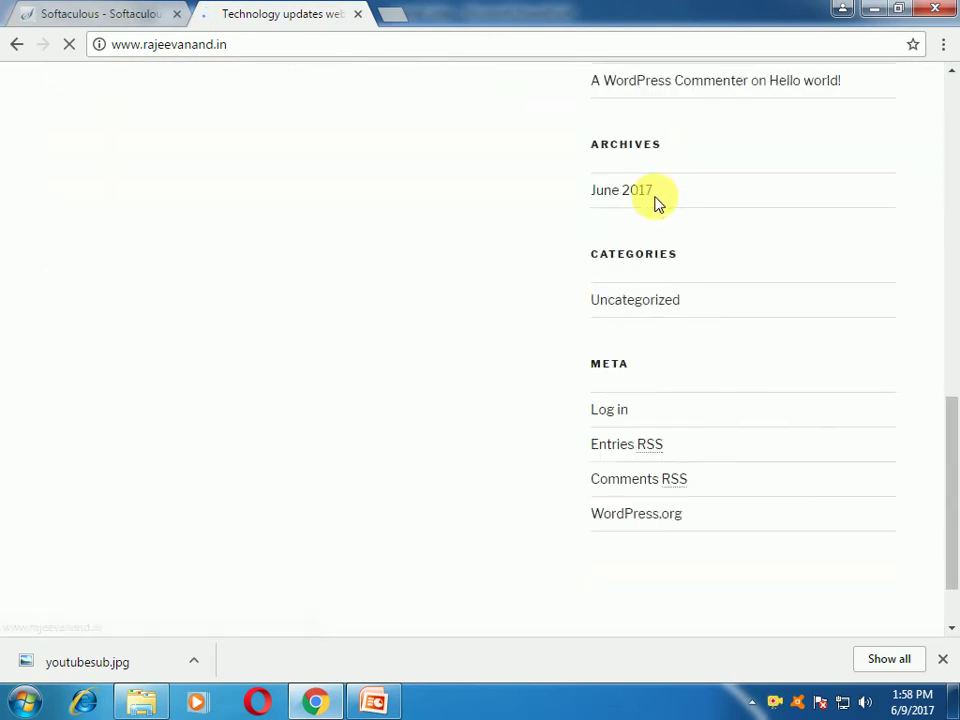
scroll(650, 393, up, 14)
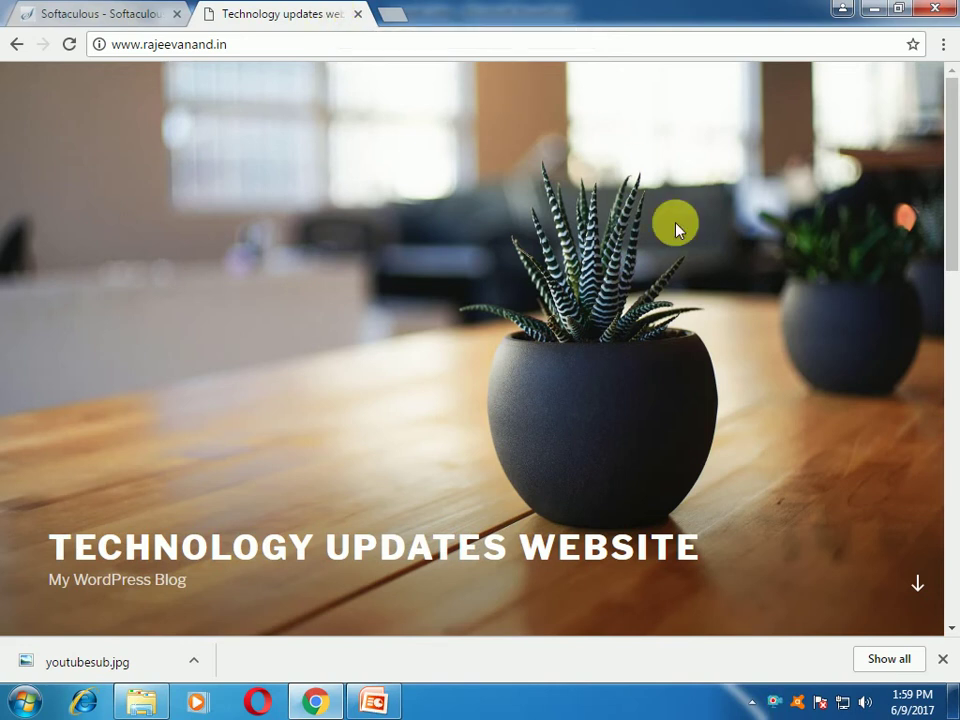
scroll(660, 226, down, 3)
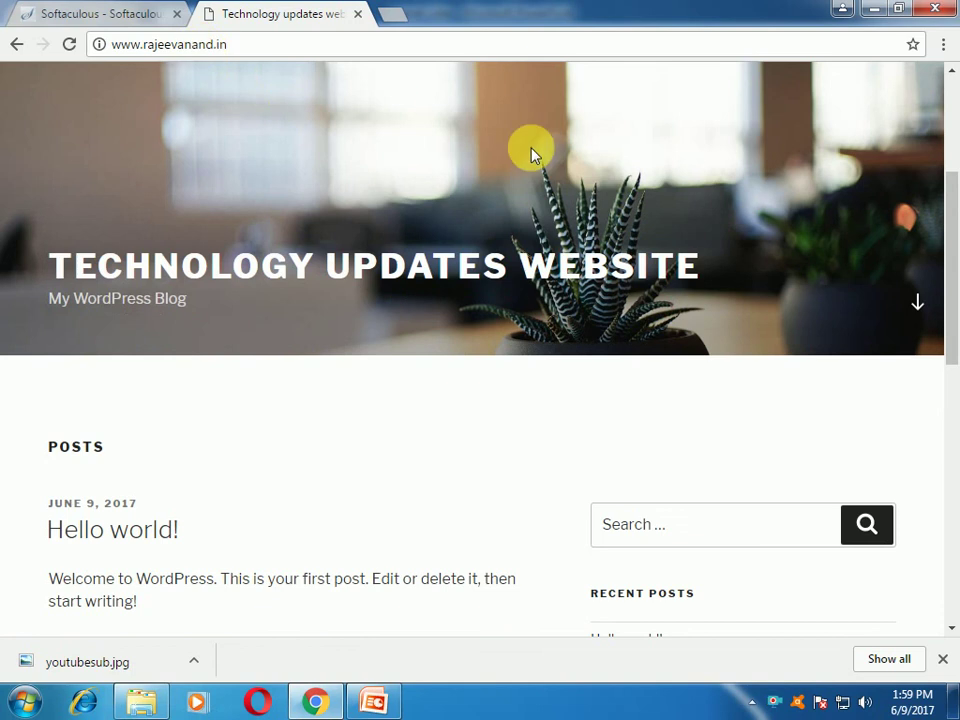
scroll(531, 154, down, 3)
scroll(514, 461, down, 5)
scroll(214, 186, up, 4)
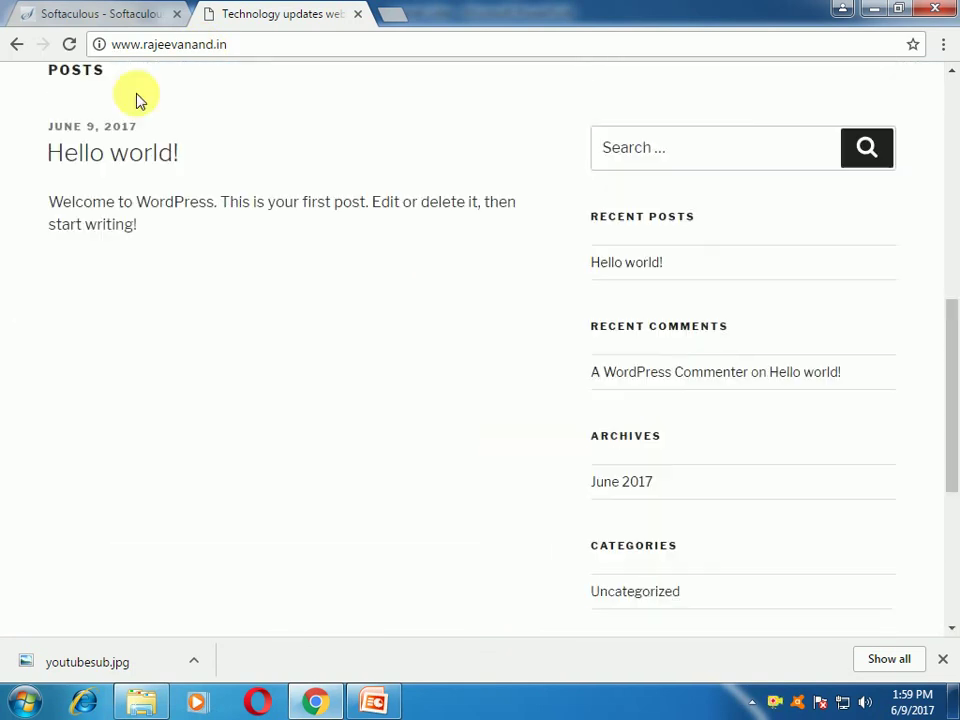
click(122, 19)
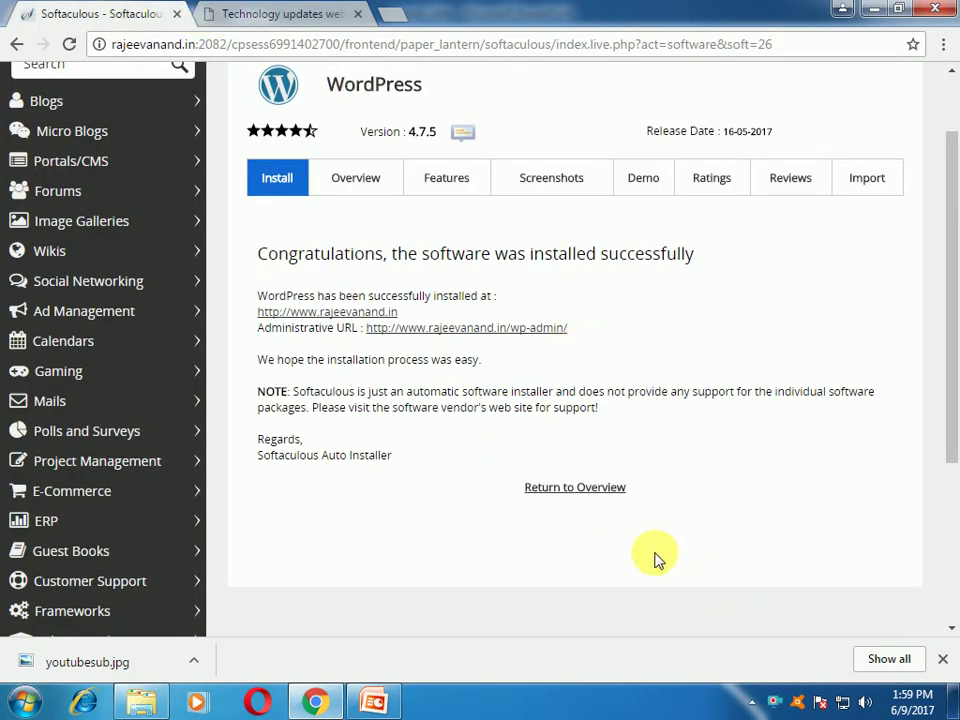
Step: Log out of cPanel from the Softaculous header and close the cPanel Login tab
scroll(588, 532, up, 2)
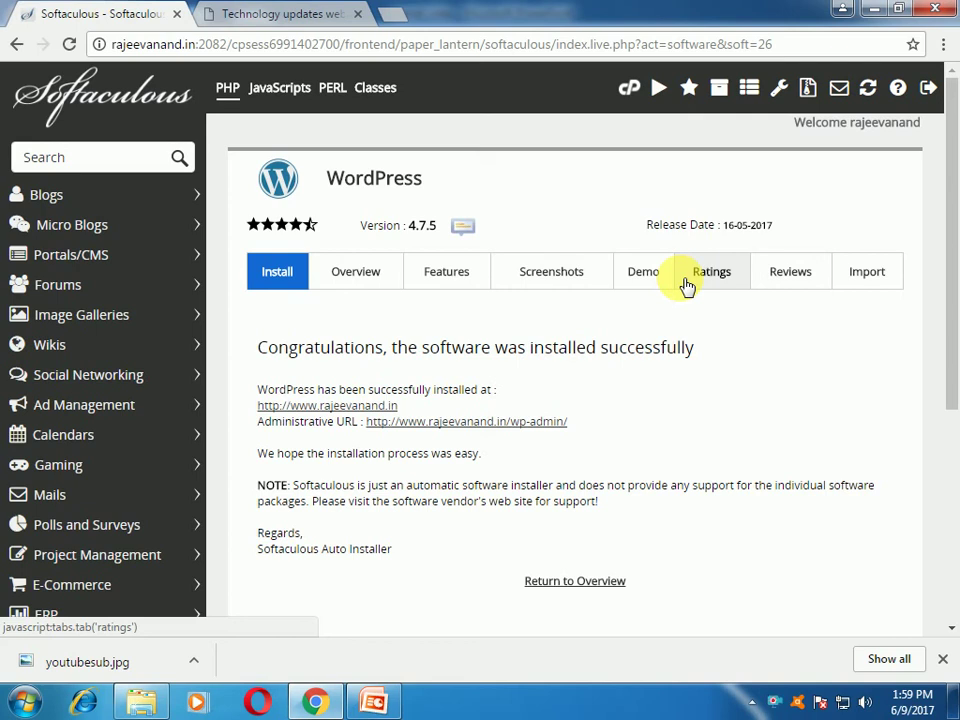
click(928, 90)
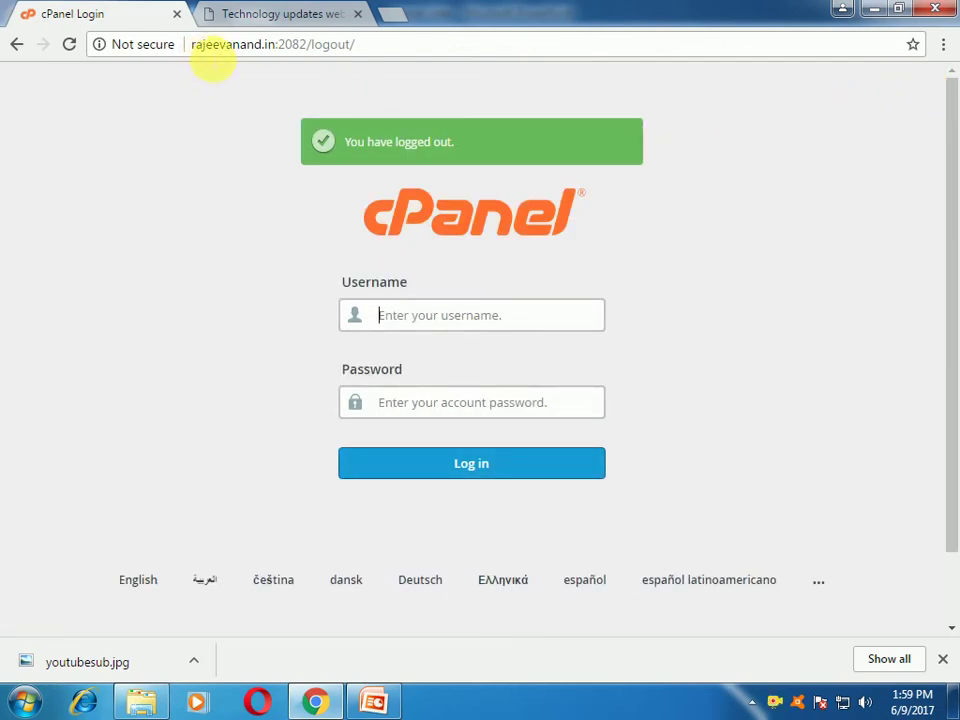
click(177, 15)
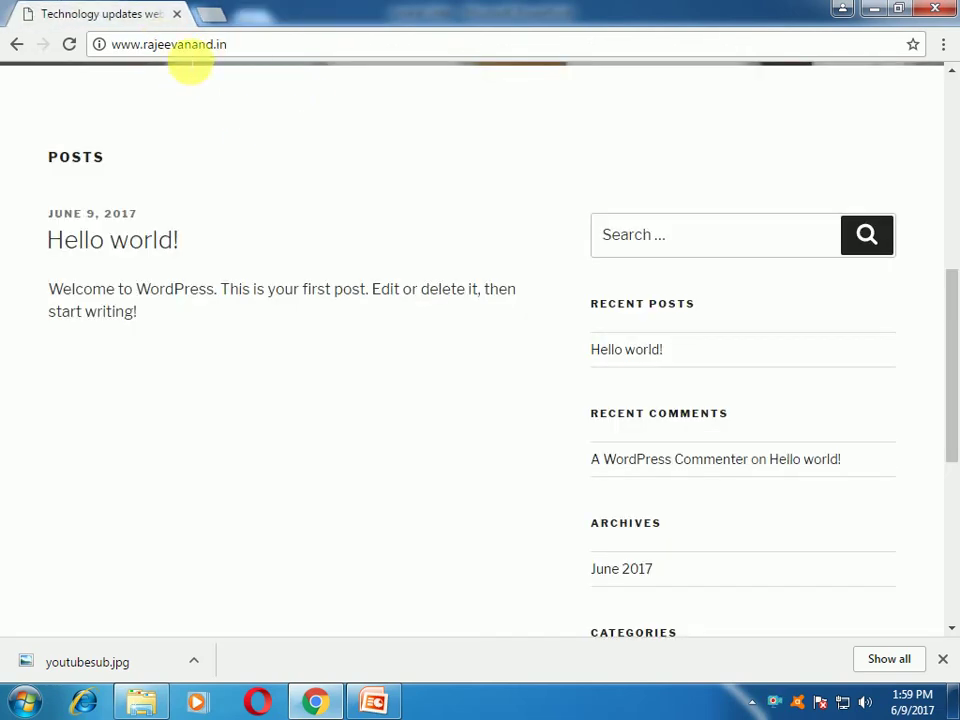
Step: Go to rajeevanand.in/wp-admin to reach the WordPress login page
scroll(304, 176, up, 6)
click(243, 56)
click(256, 57)
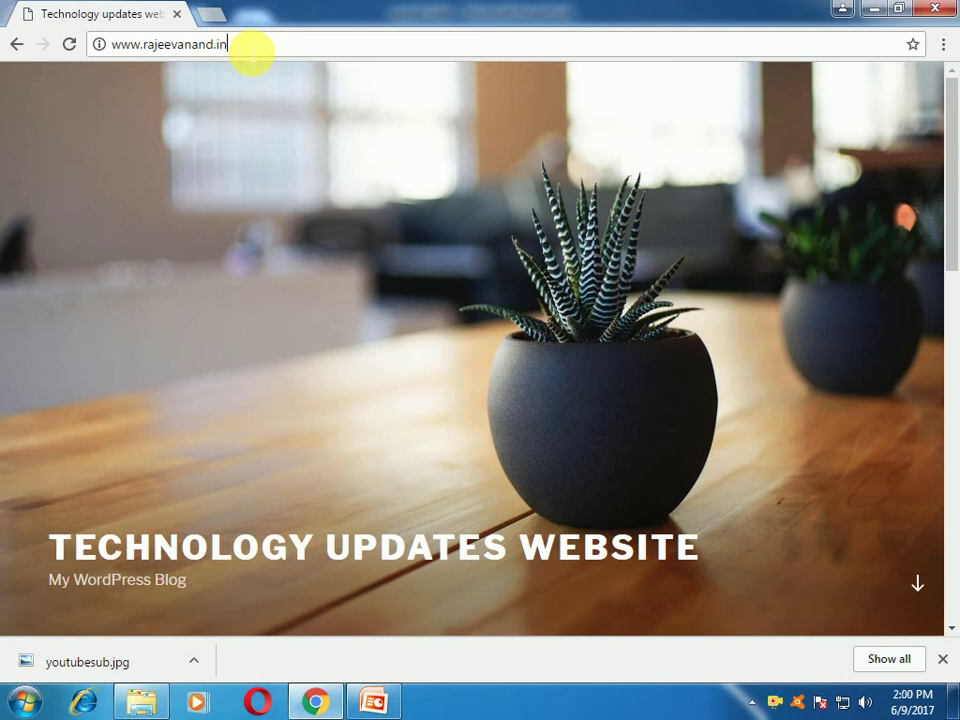
text(/wp-admin)
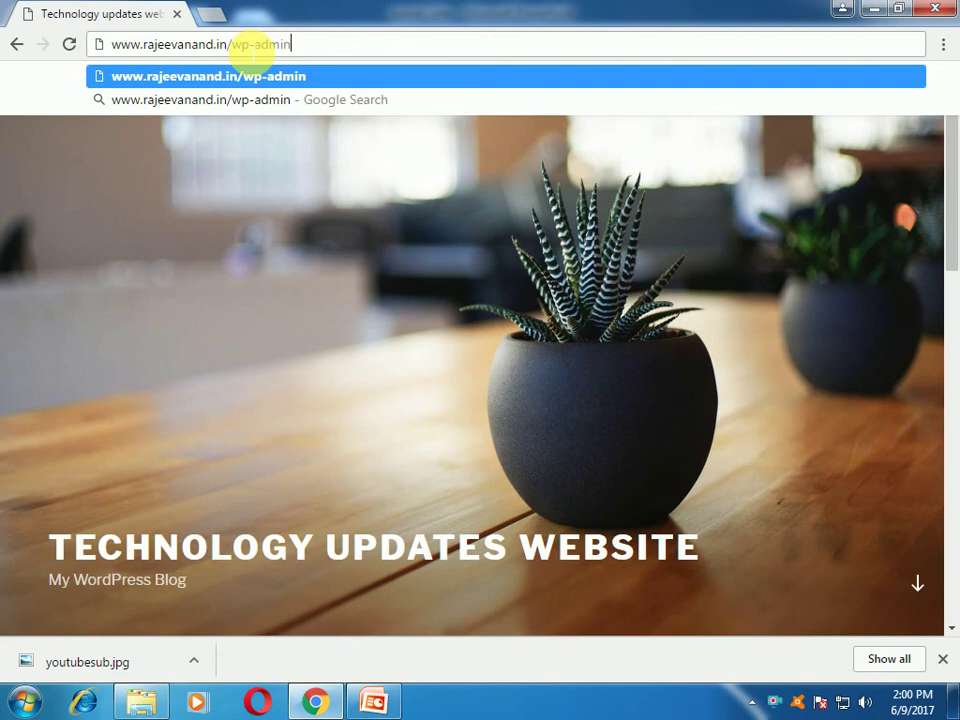
key(Return)
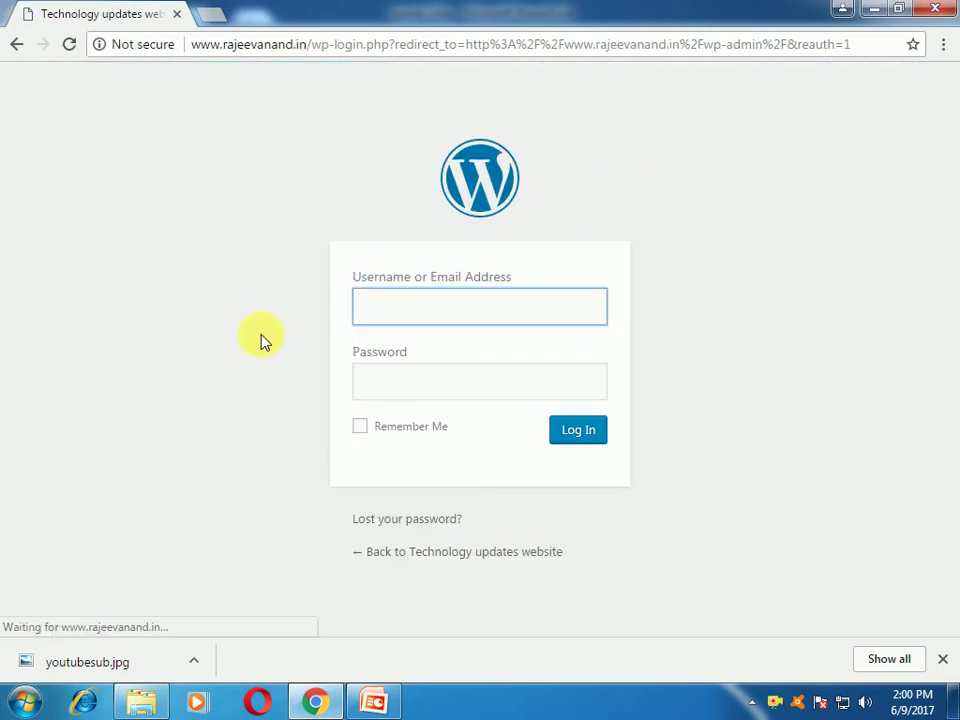
Step: Log into the WordPress admin using the admin account's username and password
text(rajeev)
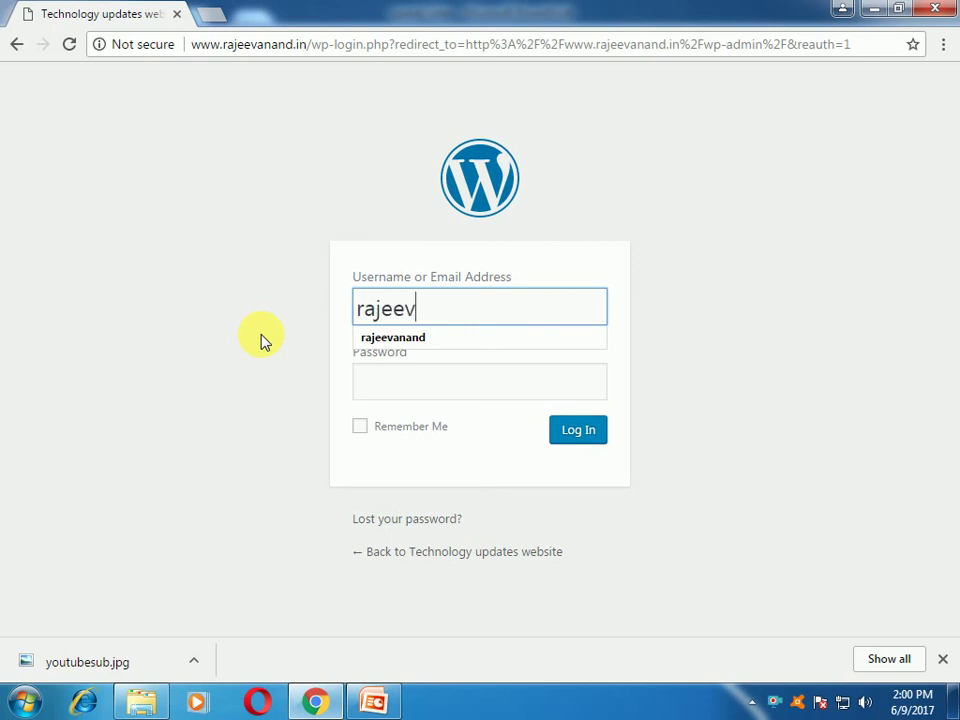
key(Tab)
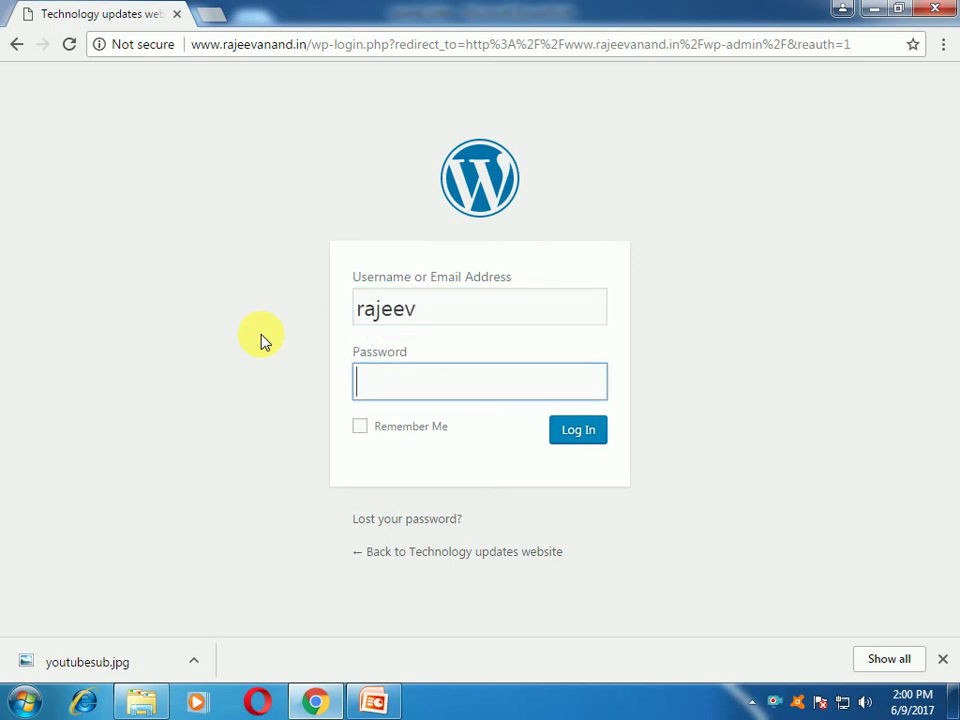
text(************)
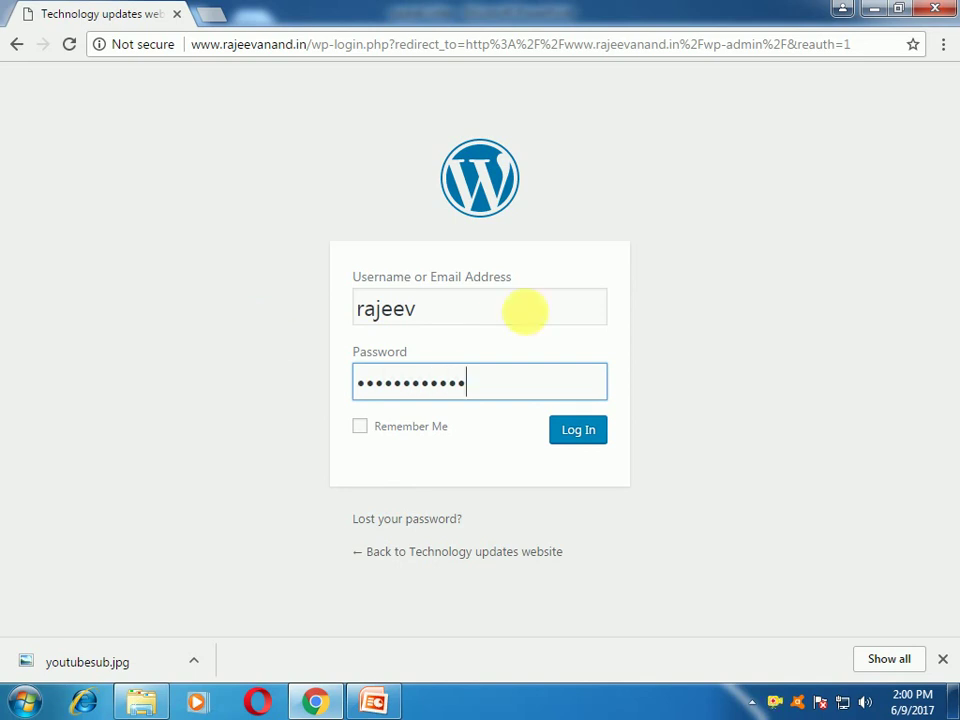
click(566, 436)
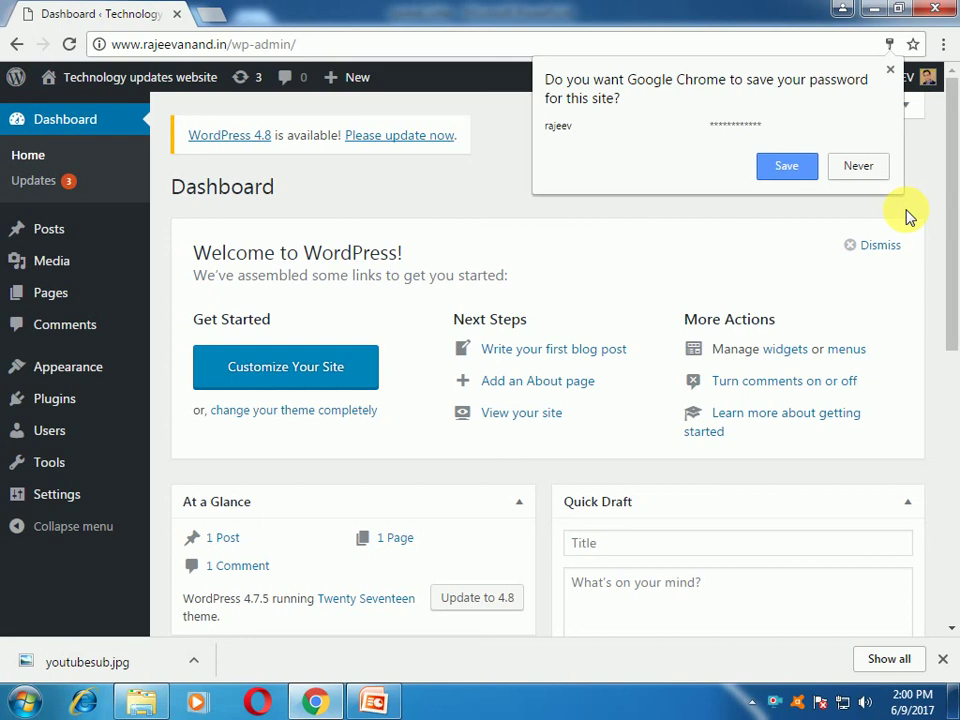
Step: Decline Chrome's password saving, look over the admin menu, reload the Dashboard, and switch to PowerPoint
click(860, 167)
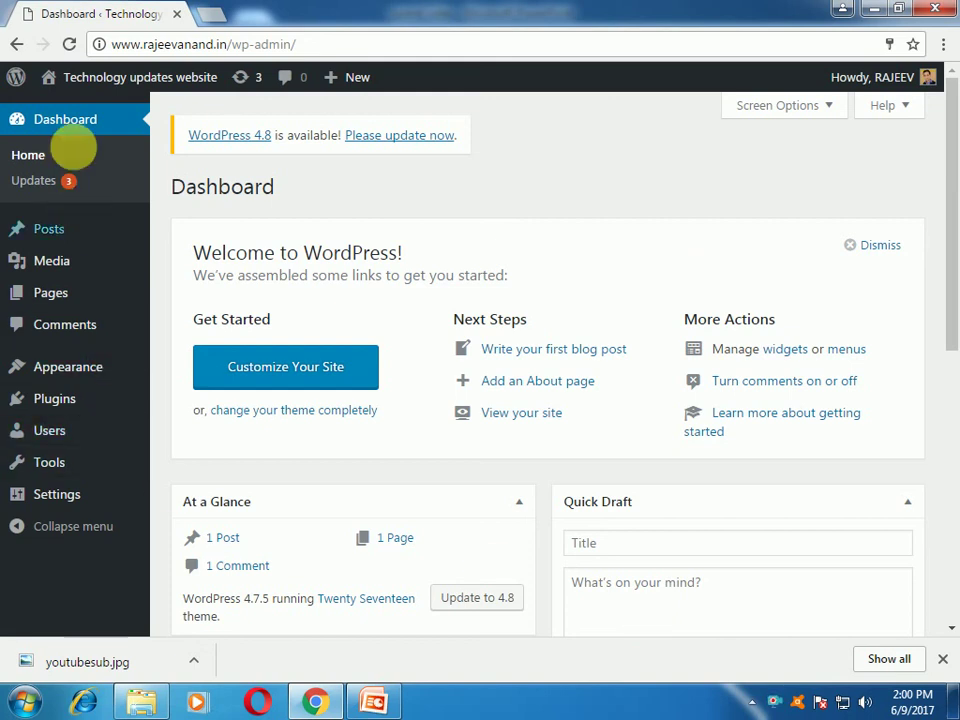
mouse_move(60, 229)
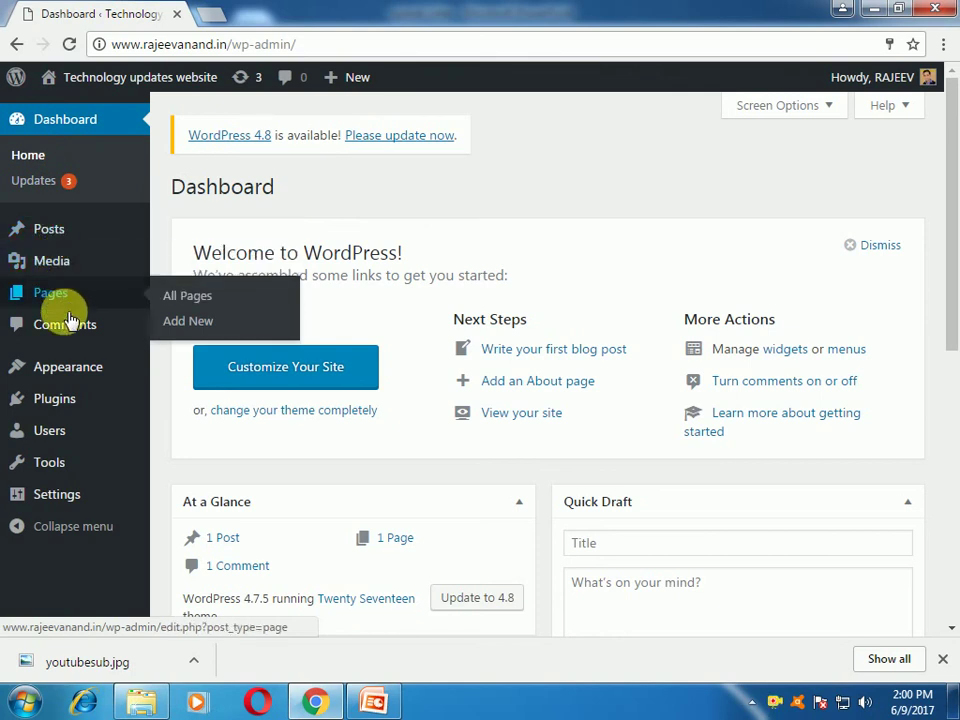
mouse_move(75, 383)
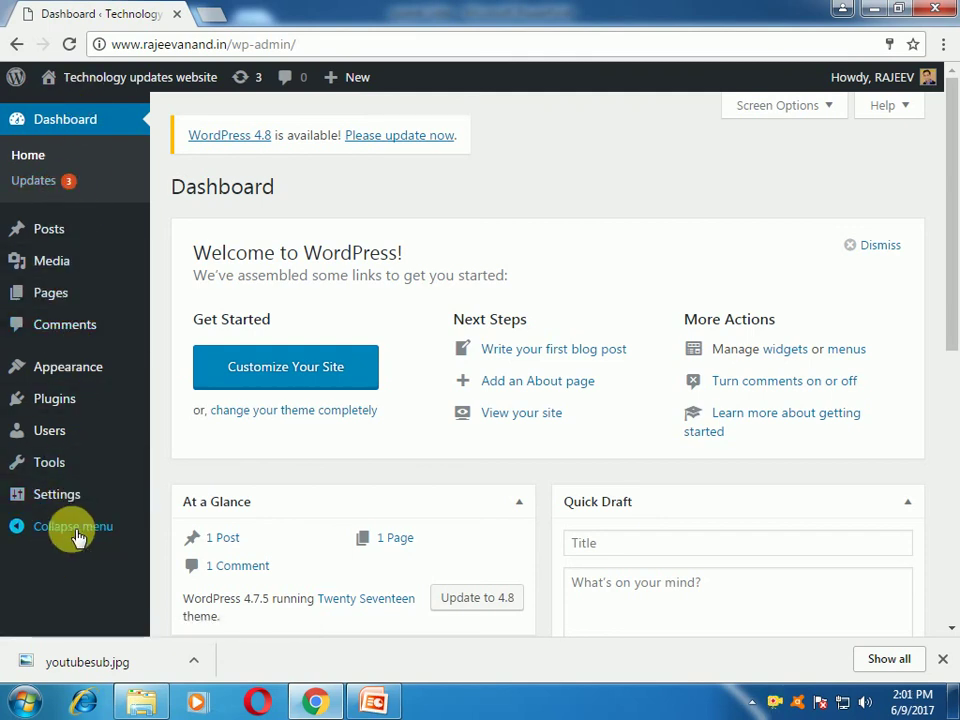
key(F5)
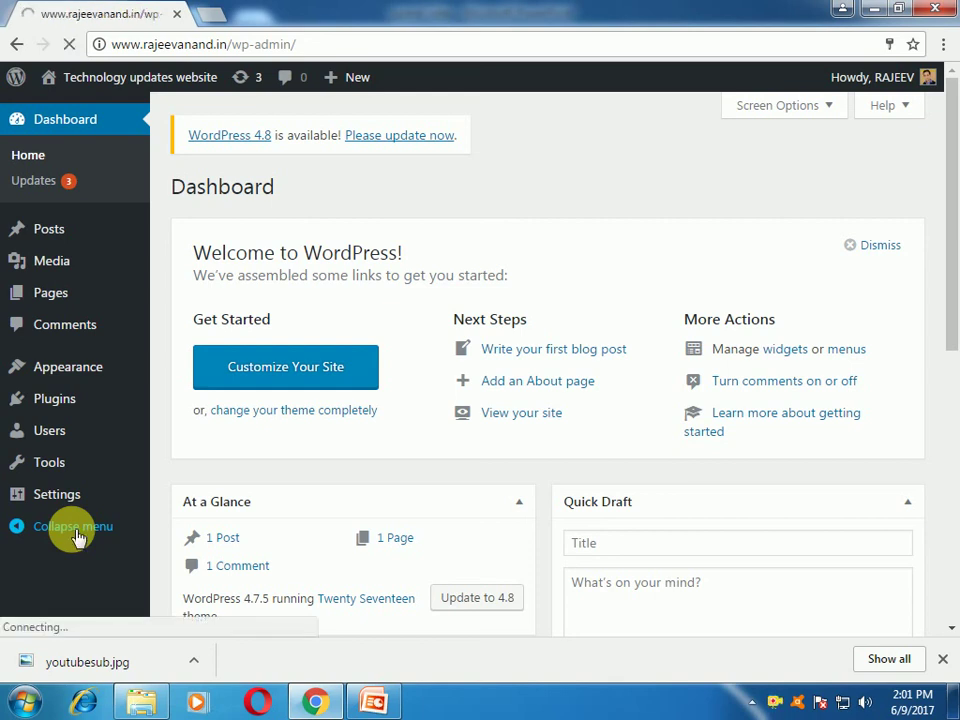
key(alt+Tab)
Step: Start the slide show and advance past the Next video slide to the YouTube subscribe slide
key(Down)
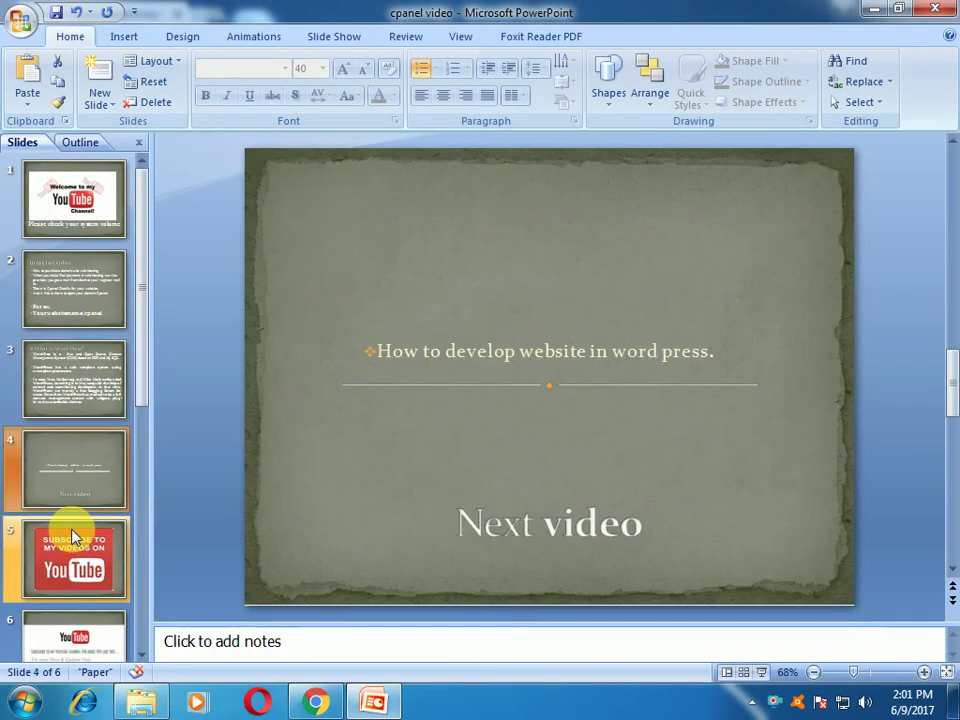
key(F5)
key(Down)
key(Down)
key(Down)
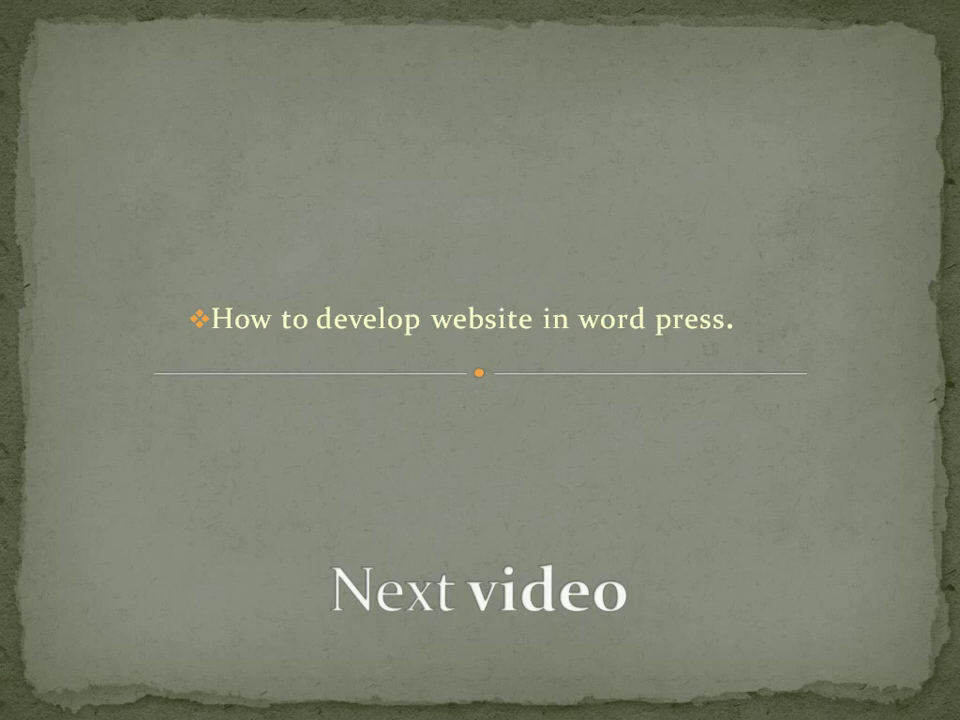
key(Down)
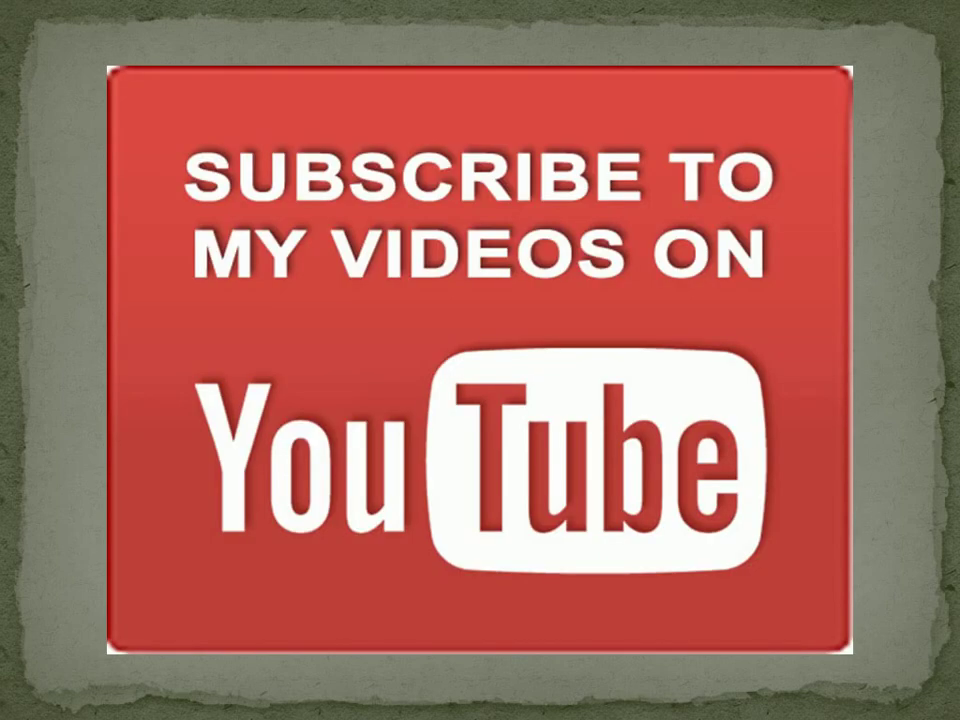